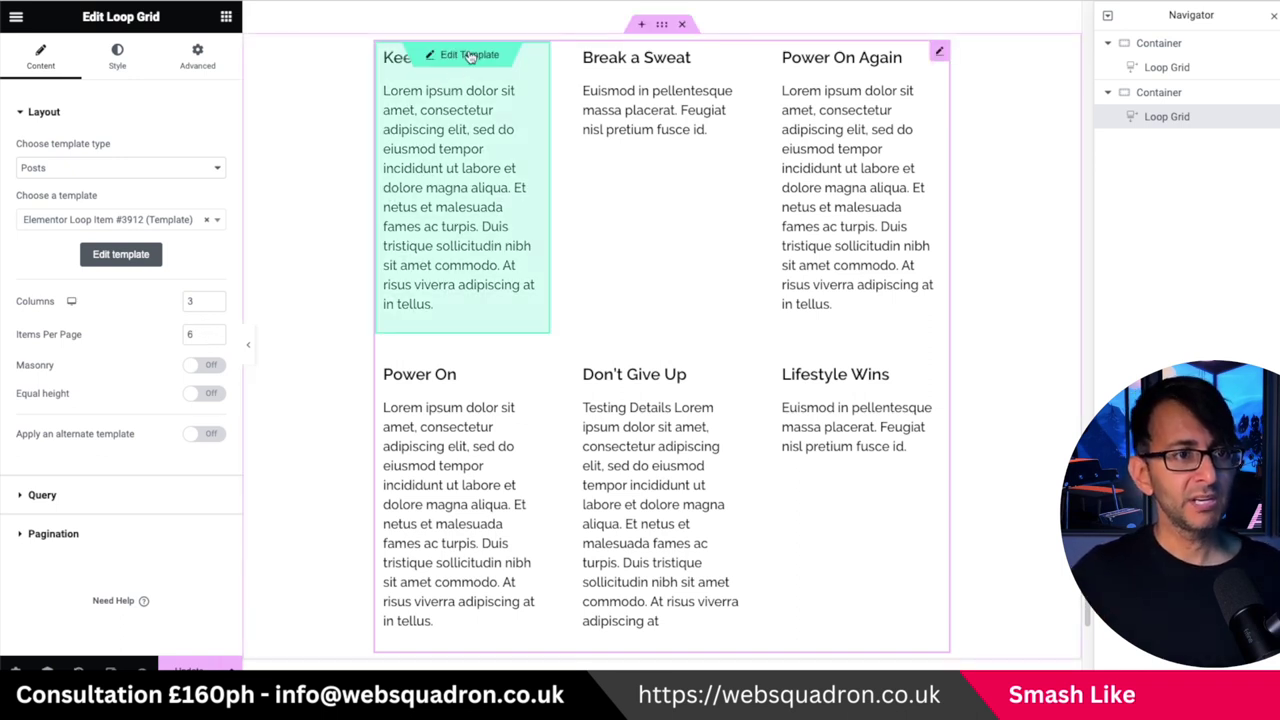
Step: Start editing the Loop Item #3912 template from the first post in the Loop Grid
click(468, 53)
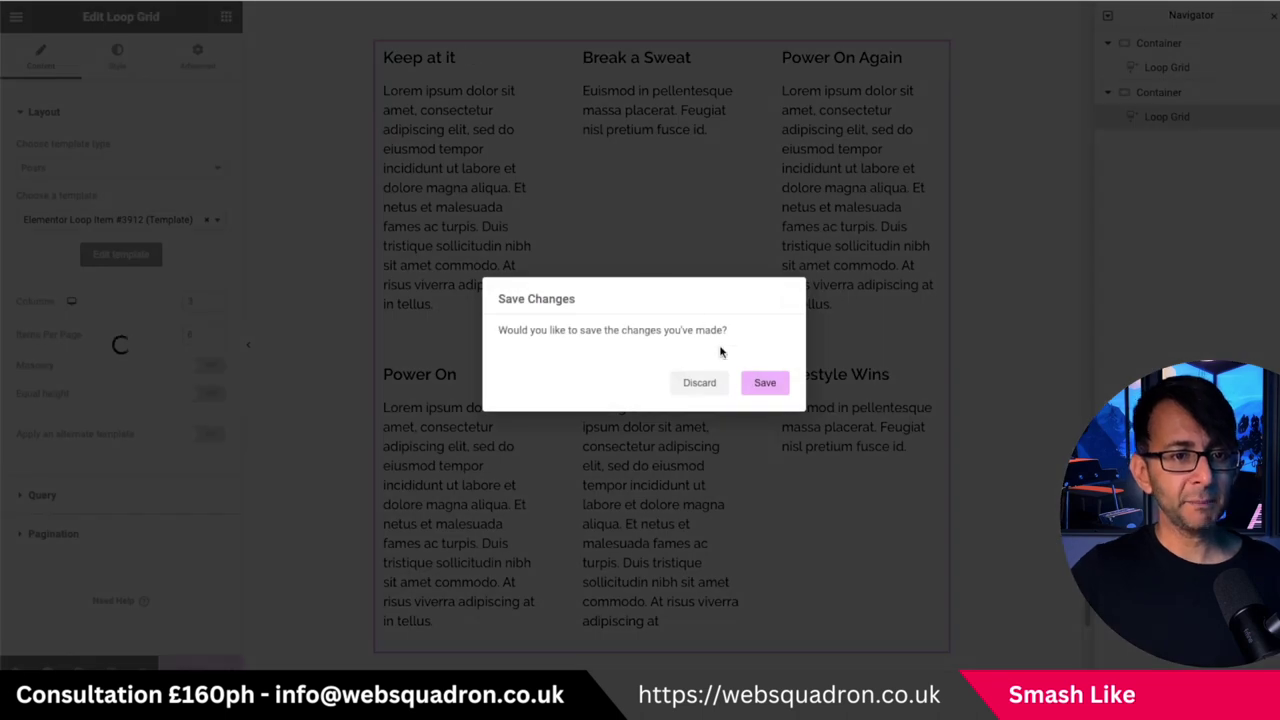
Step: Save the page changes and select the Post Title in the opened loop item template
click(766, 381)
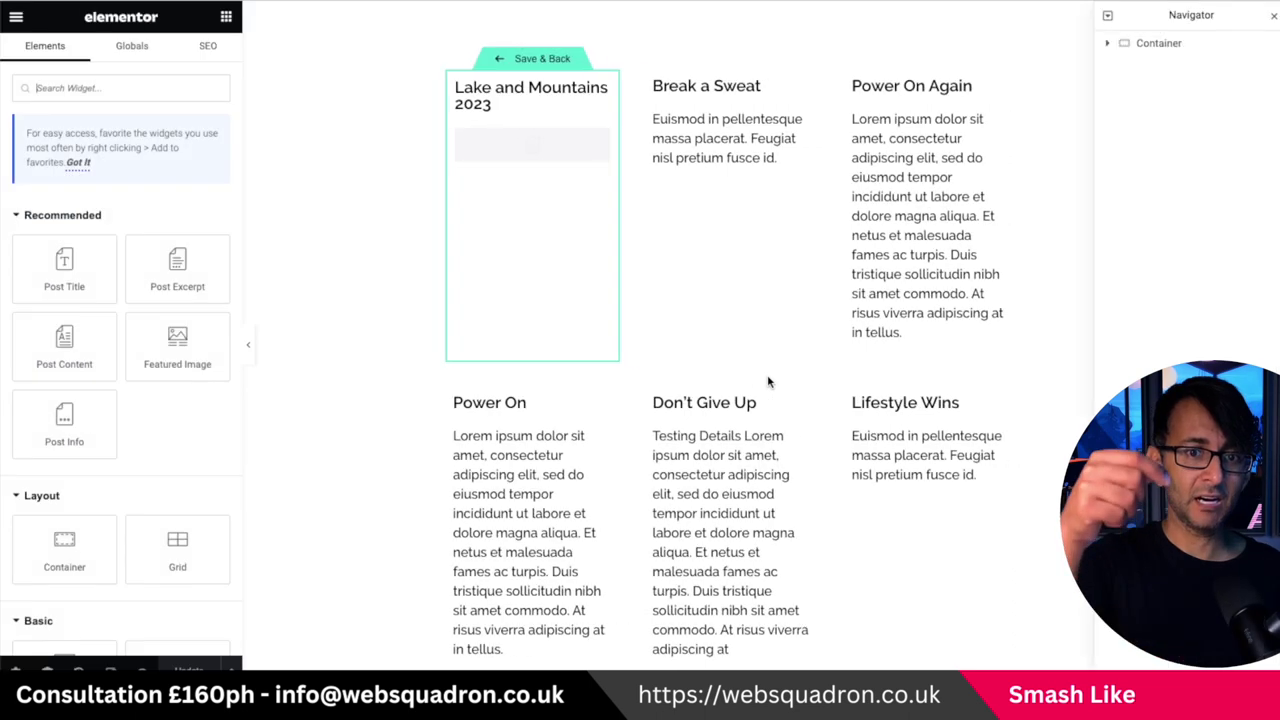
click(492, 98)
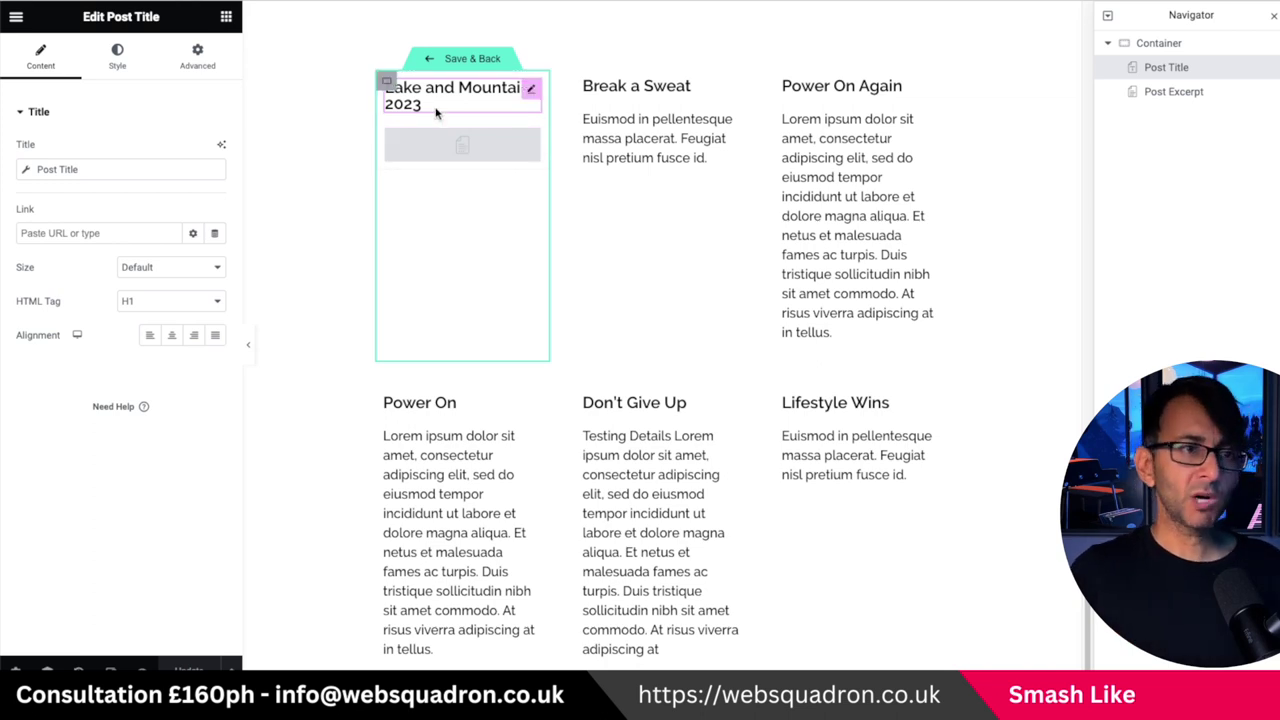
right_click(387, 80)
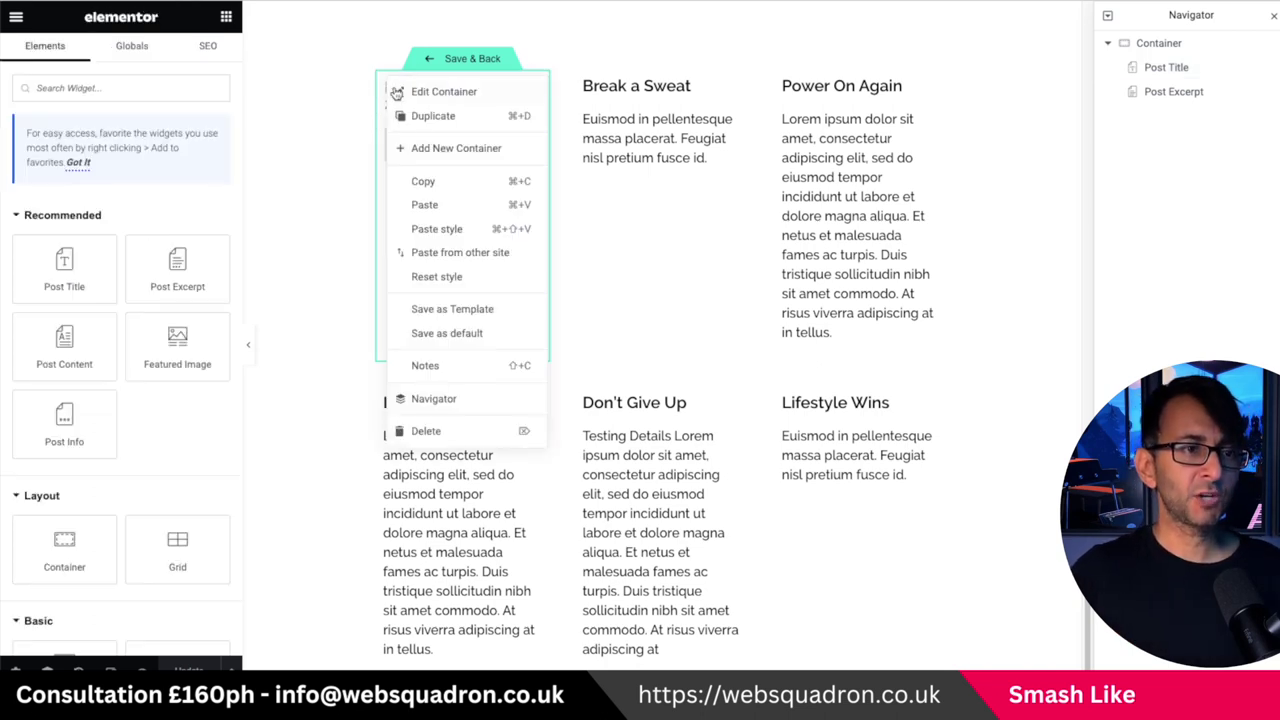
Step: Copy the loop item container with Post Title and Excerpt, then save the template and go back
click(452, 181)
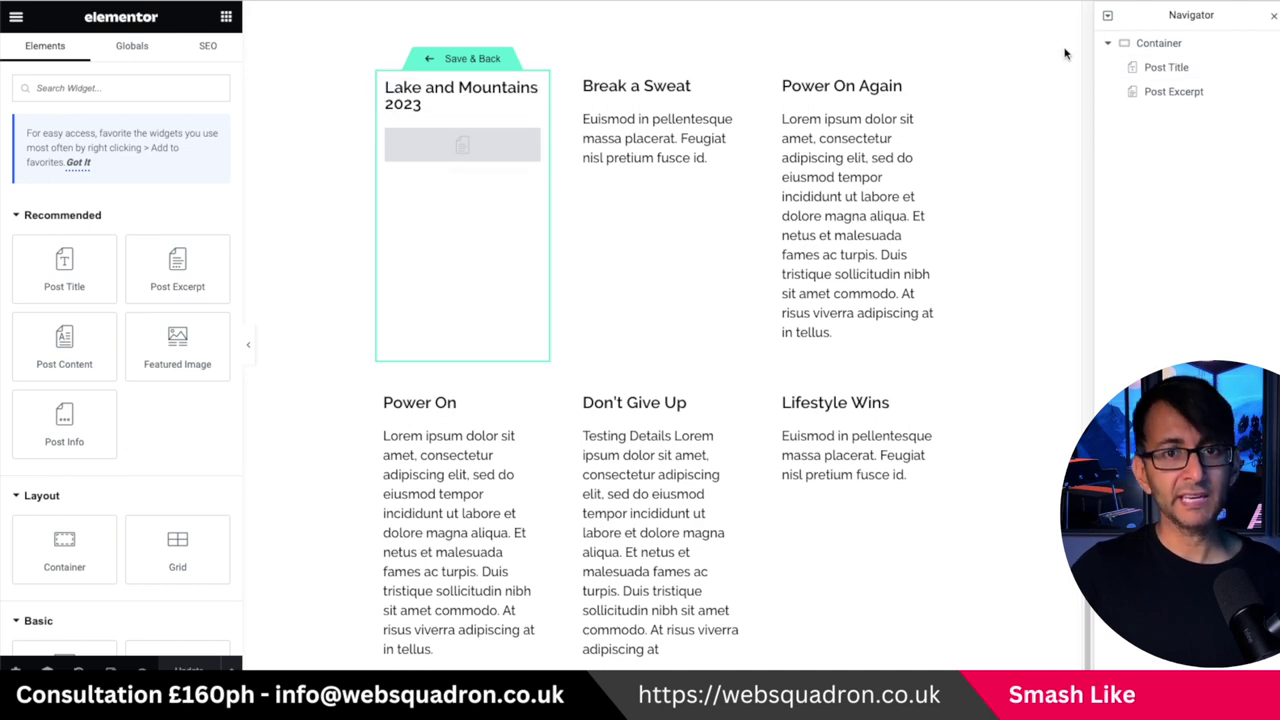
right_click(1150, 43)
click(1190, 150)
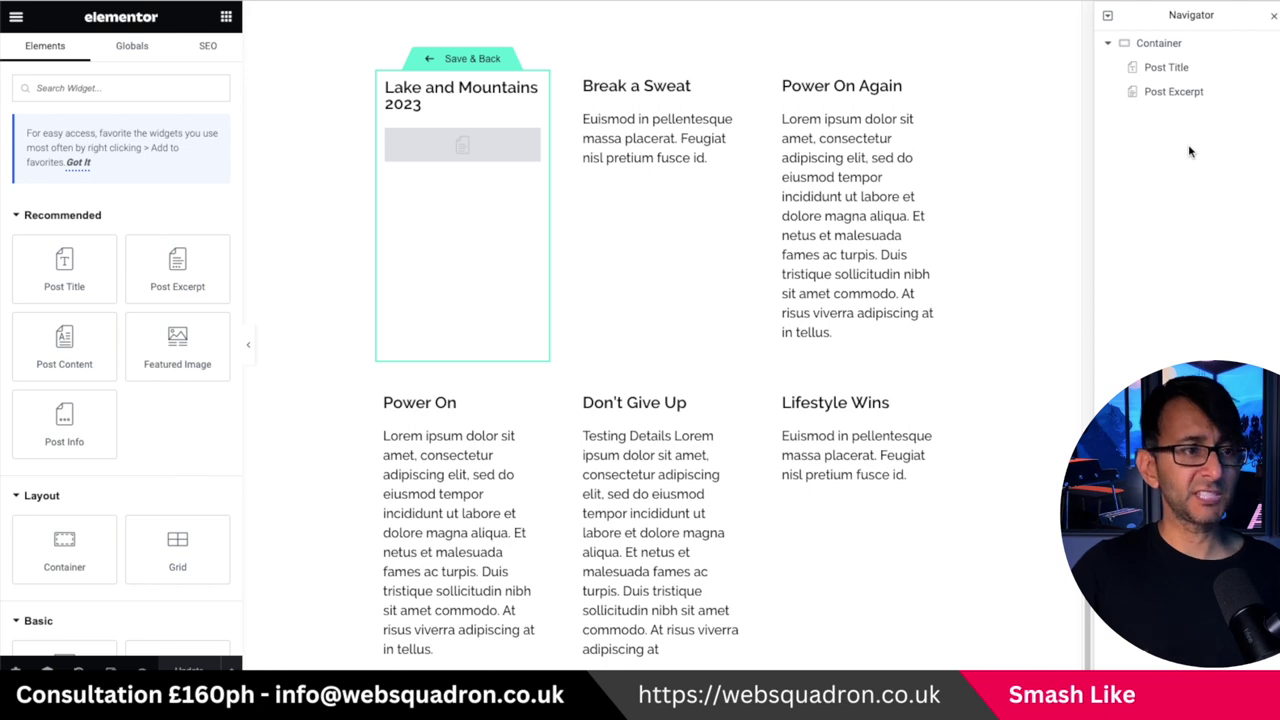
click(480, 62)
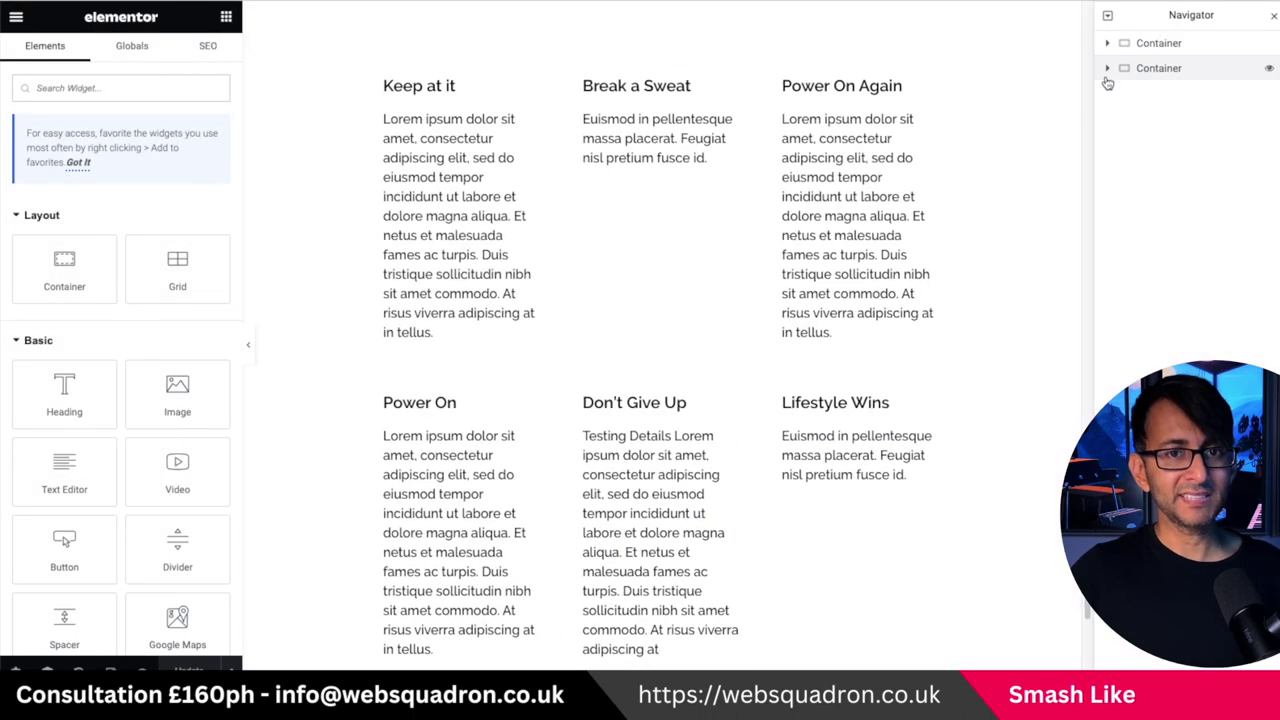
Step: Turn on Apply an alternate template for the Loop Grid and create a new alternate template
click(1108, 68)
click(1165, 93)
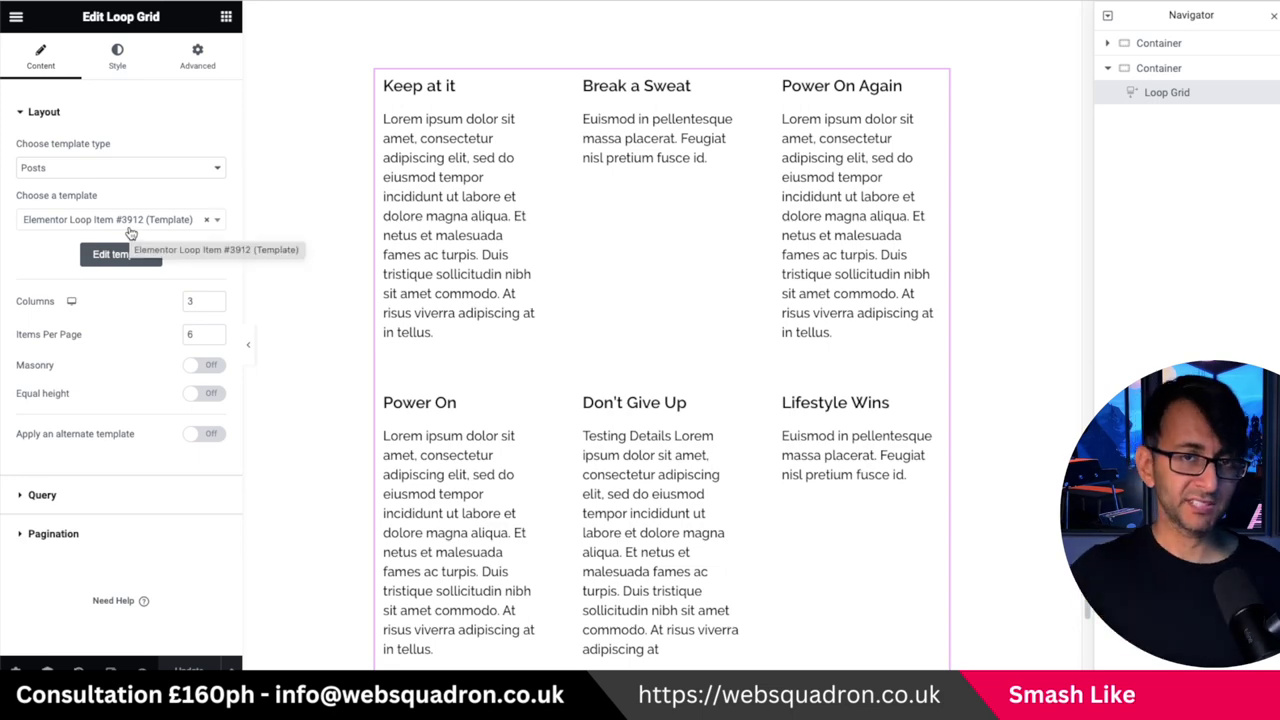
click(210, 437)
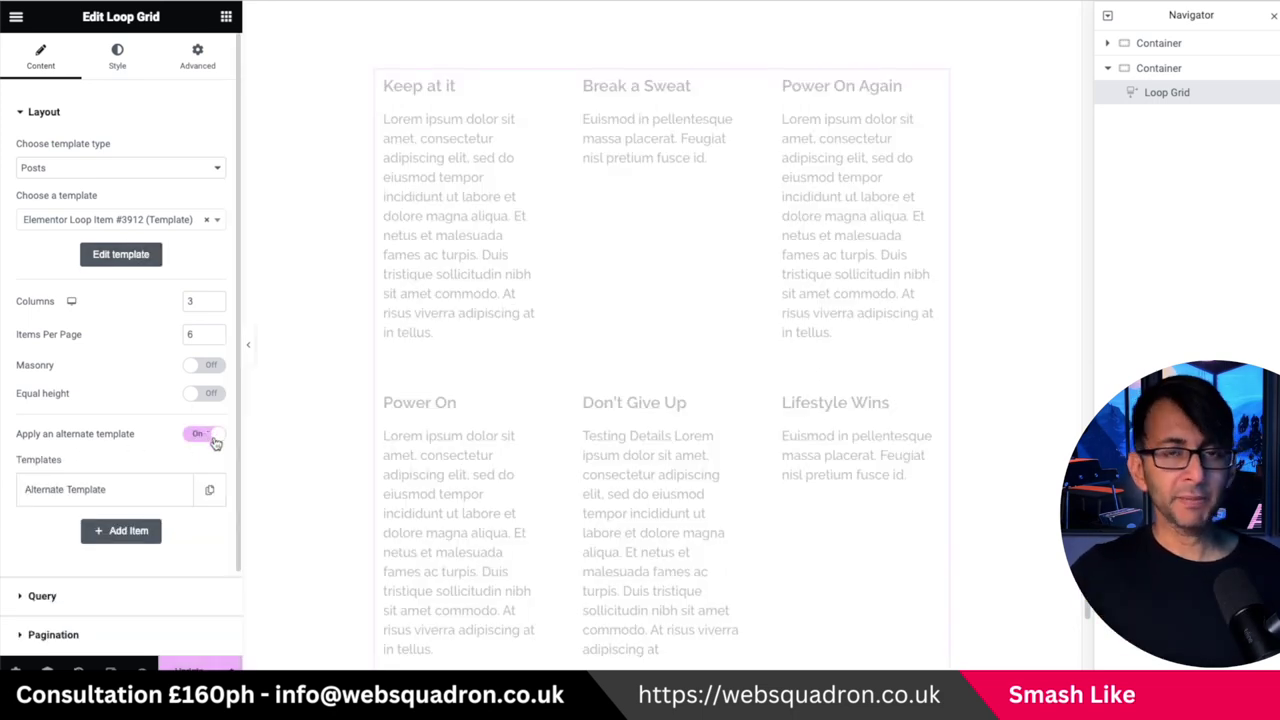
click(150, 496)
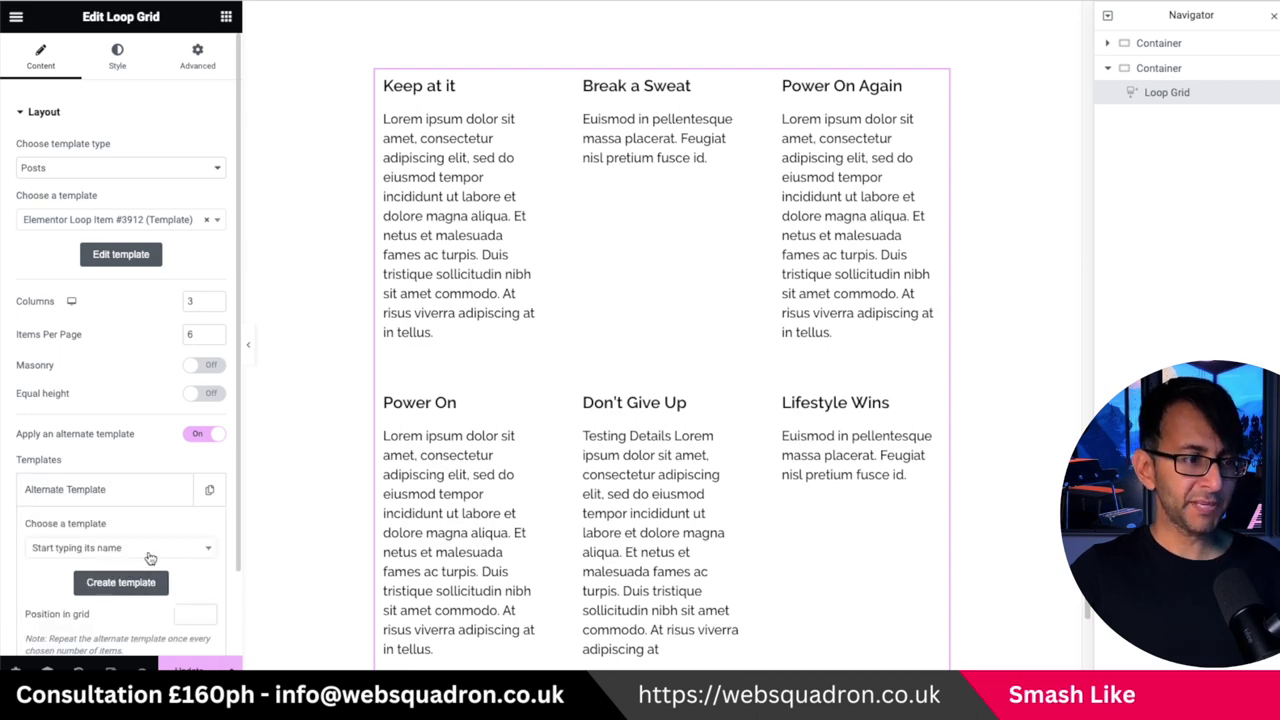
click(137, 580)
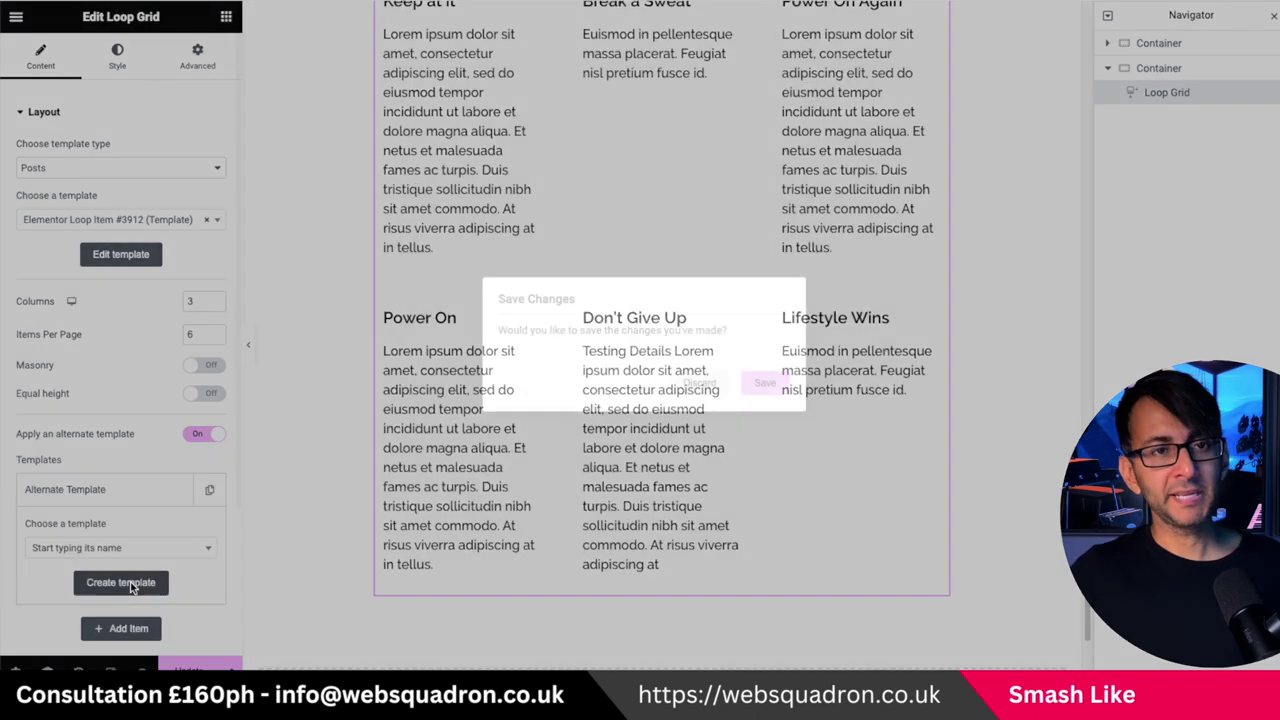
click(763, 383)
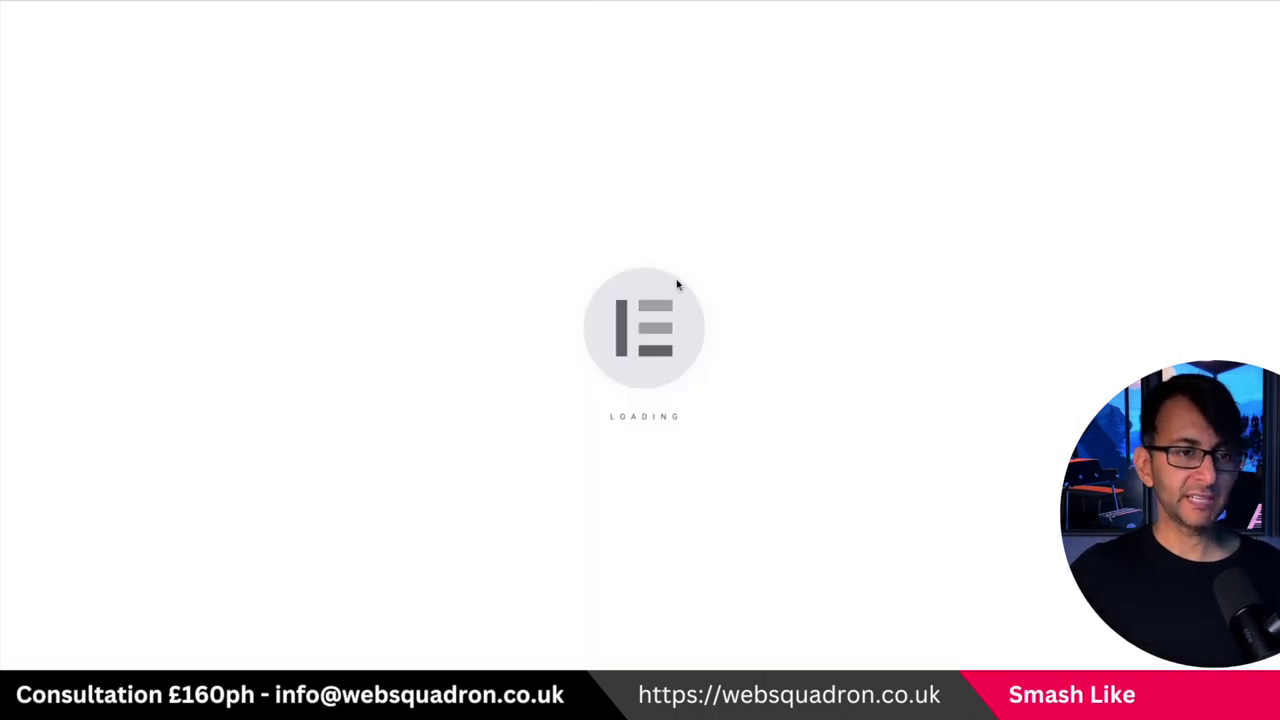
Step: Paste the copied container into the new template and add a Featured Image between title and excerpt
right_click(654, 338)
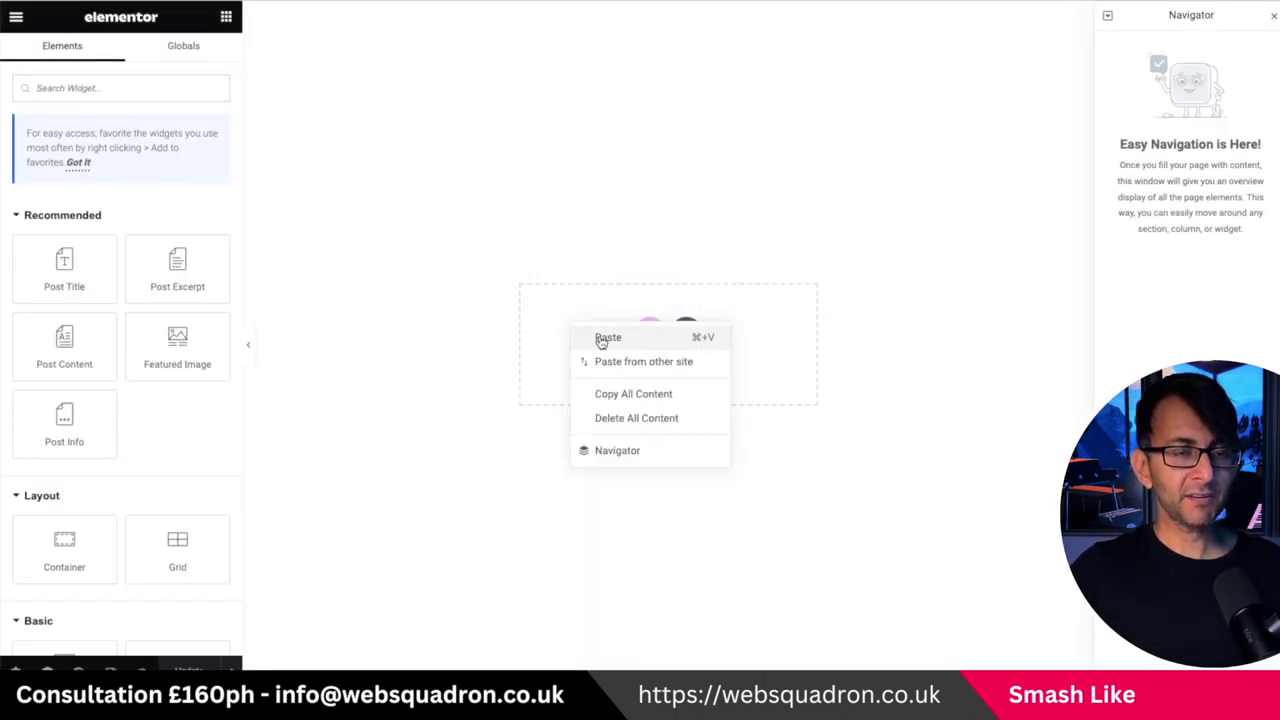
click(602, 337)
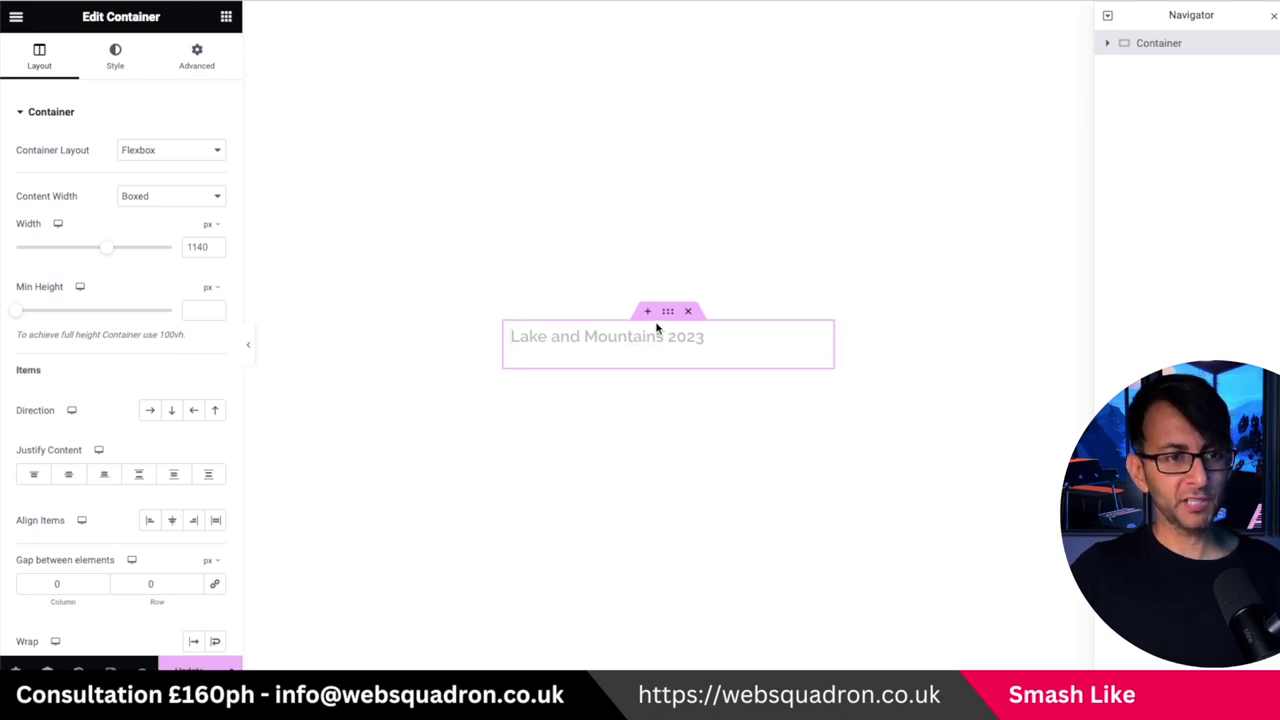
click(1107, 43)
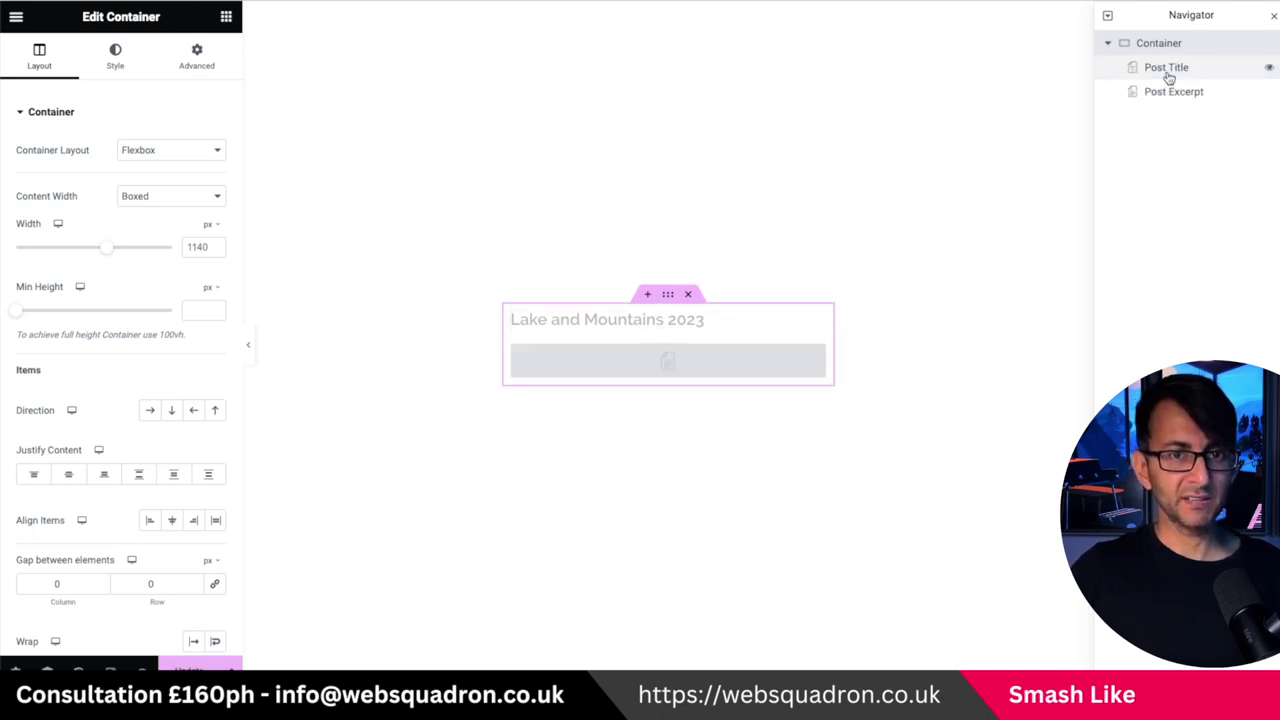
click(224, 19)
drag(175, 340, 676, 331)
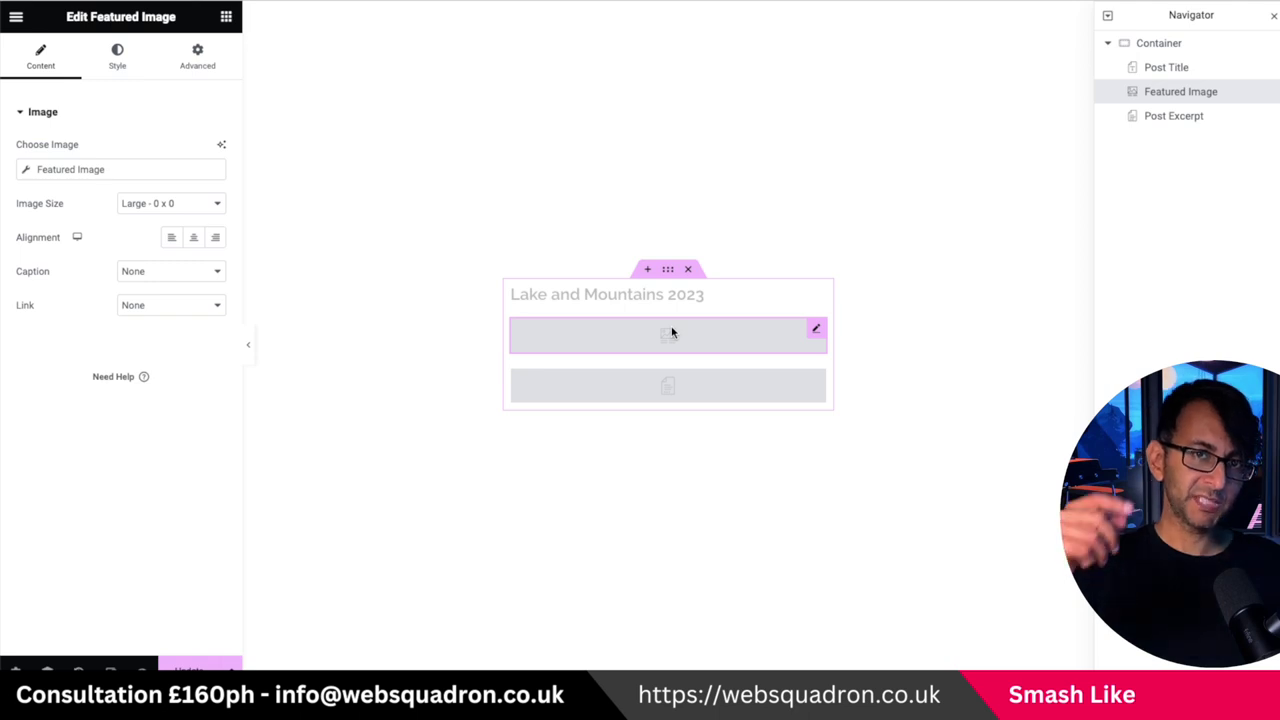
Step: Set the Featured Image to full size, 200 px height, Cover fit, Center Center, and update the template
click(140, 205)
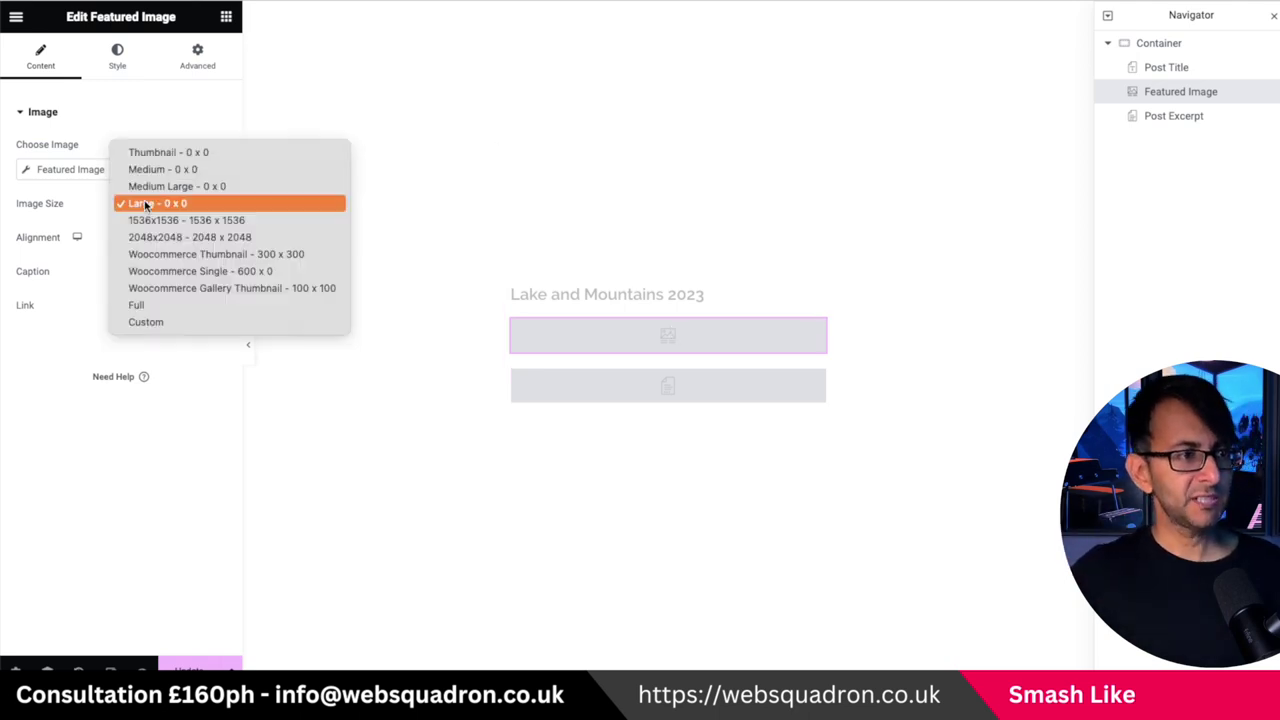
click(163, 304)
click(117, 57)
click(187, 270)
text(200)
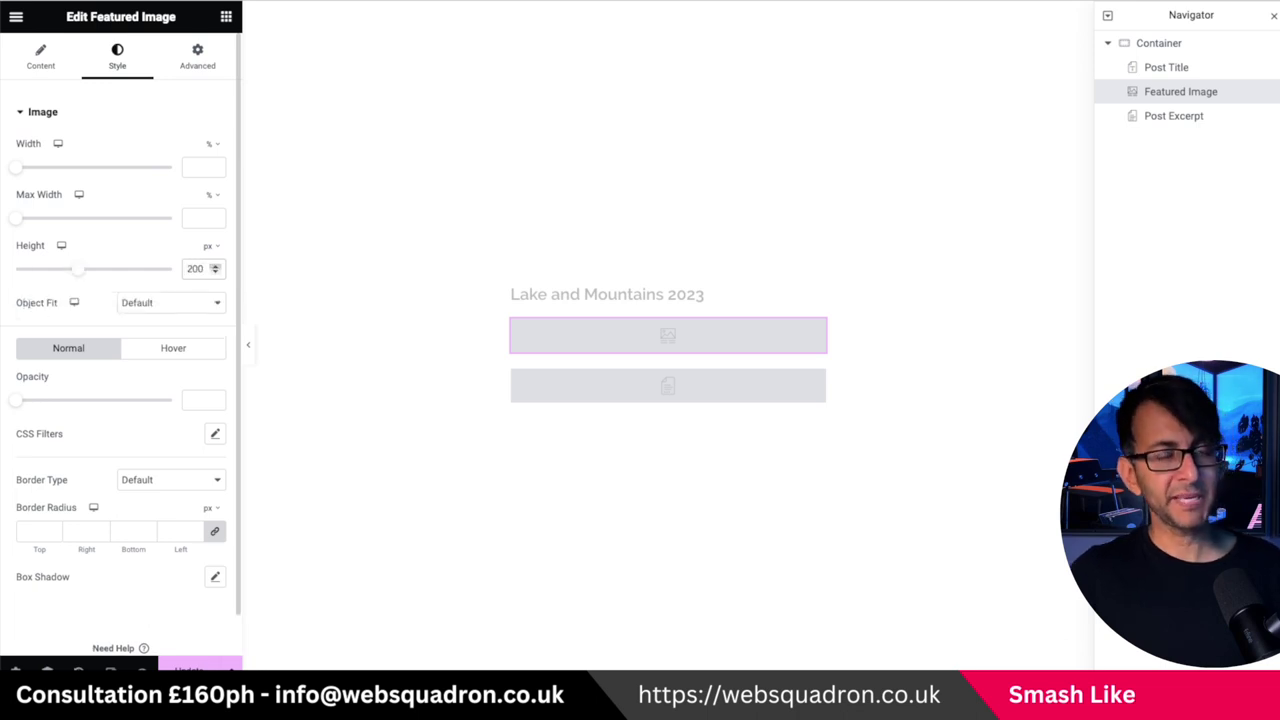
click(160, 305)
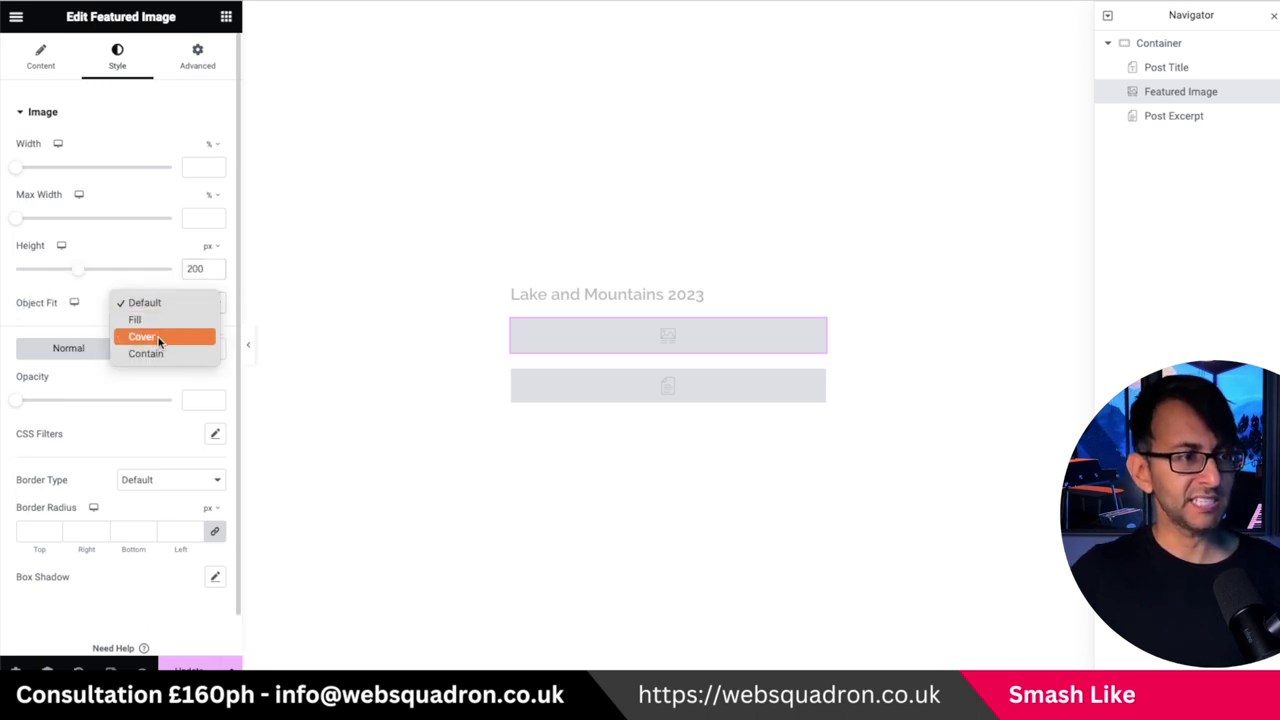
click(158, 338)
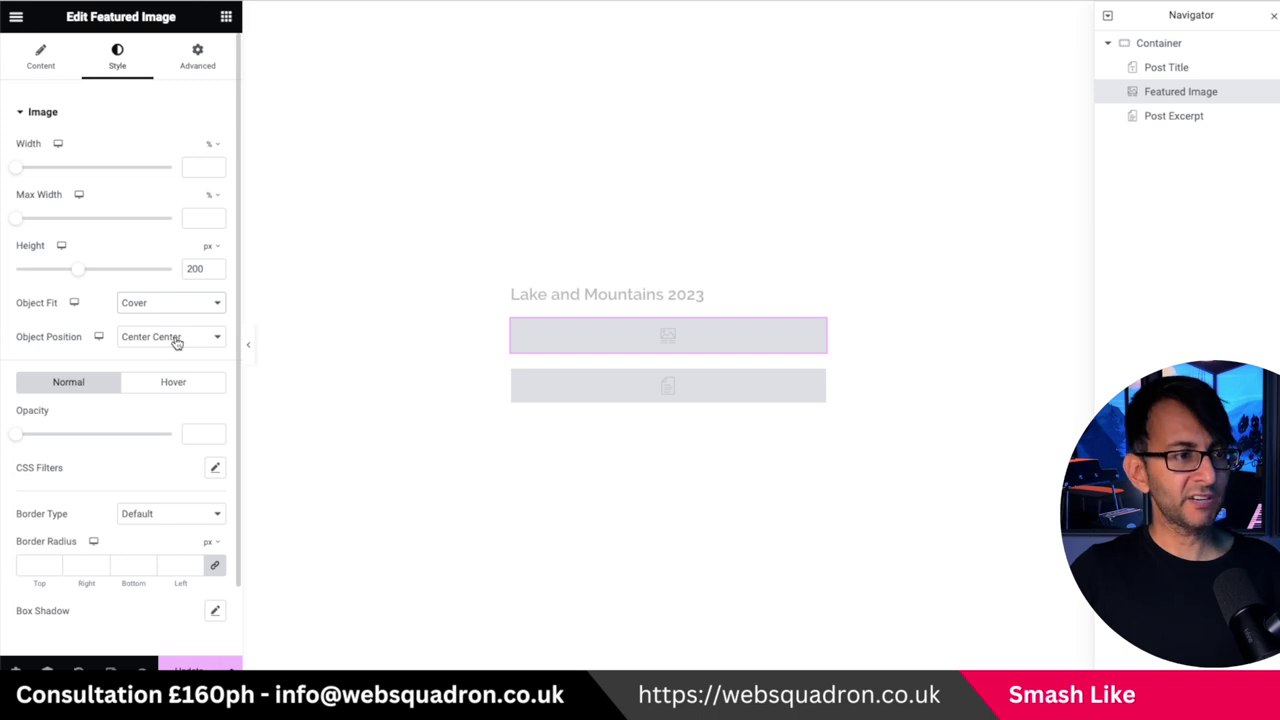
click(176, 340)
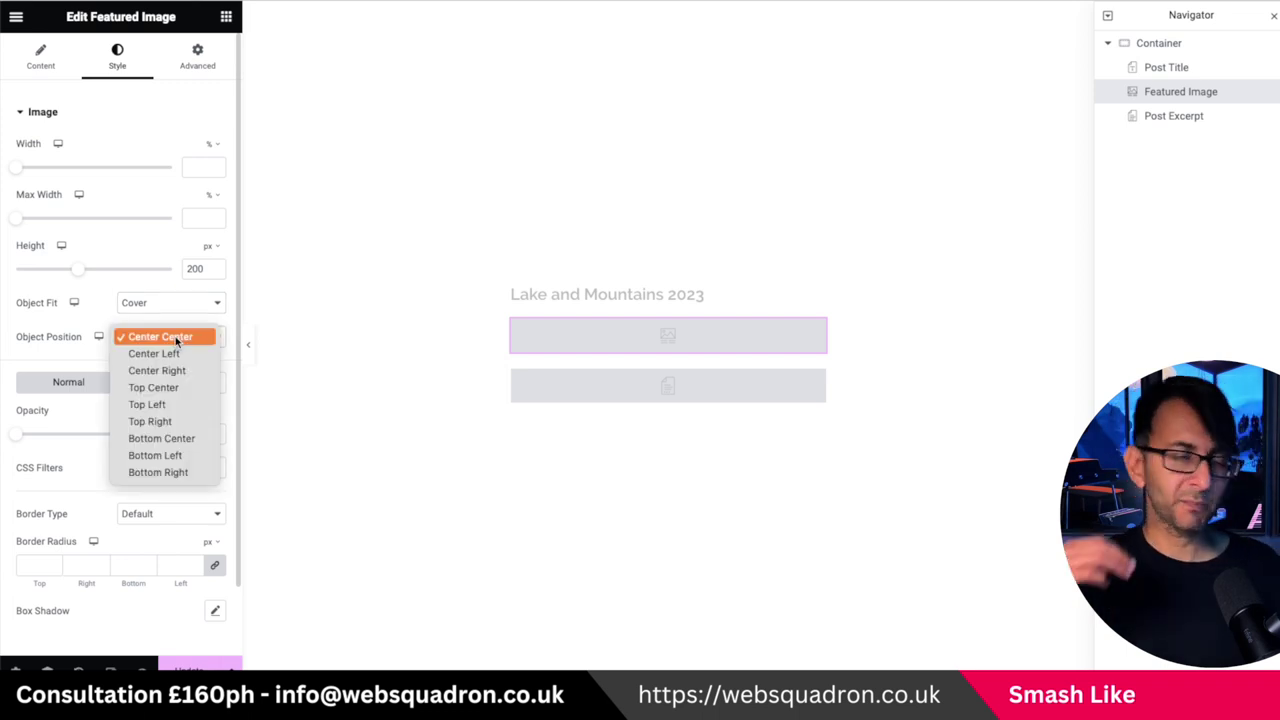
click(18, 358)
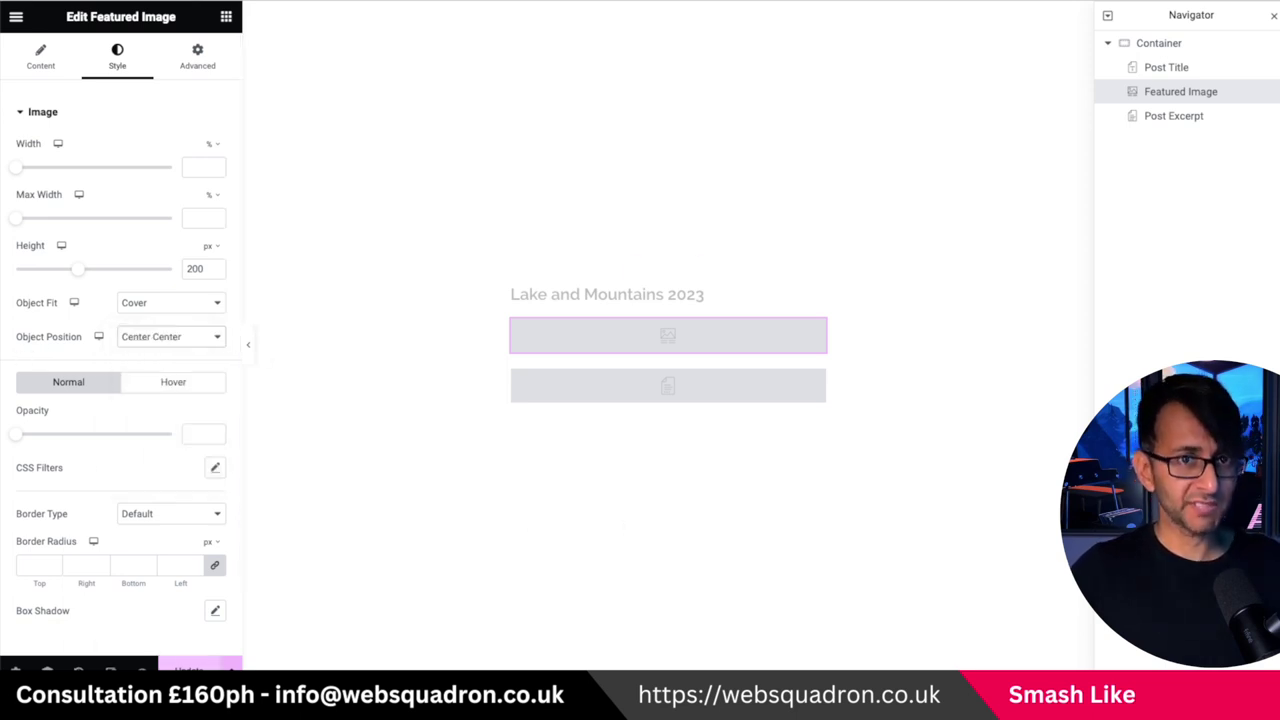
click(195, 665)
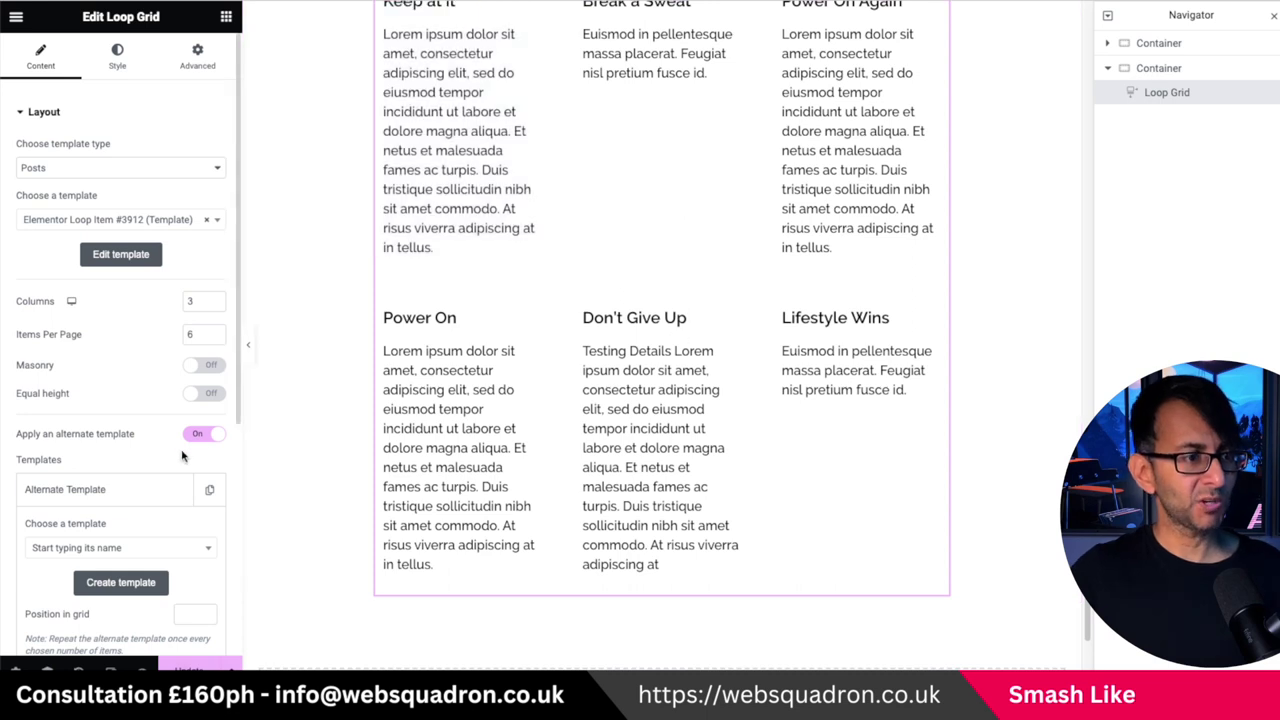
Step: Choose Elementor Loop Item #4039 as the alternate template at grid position 3
click(132, 548)
text(loop)
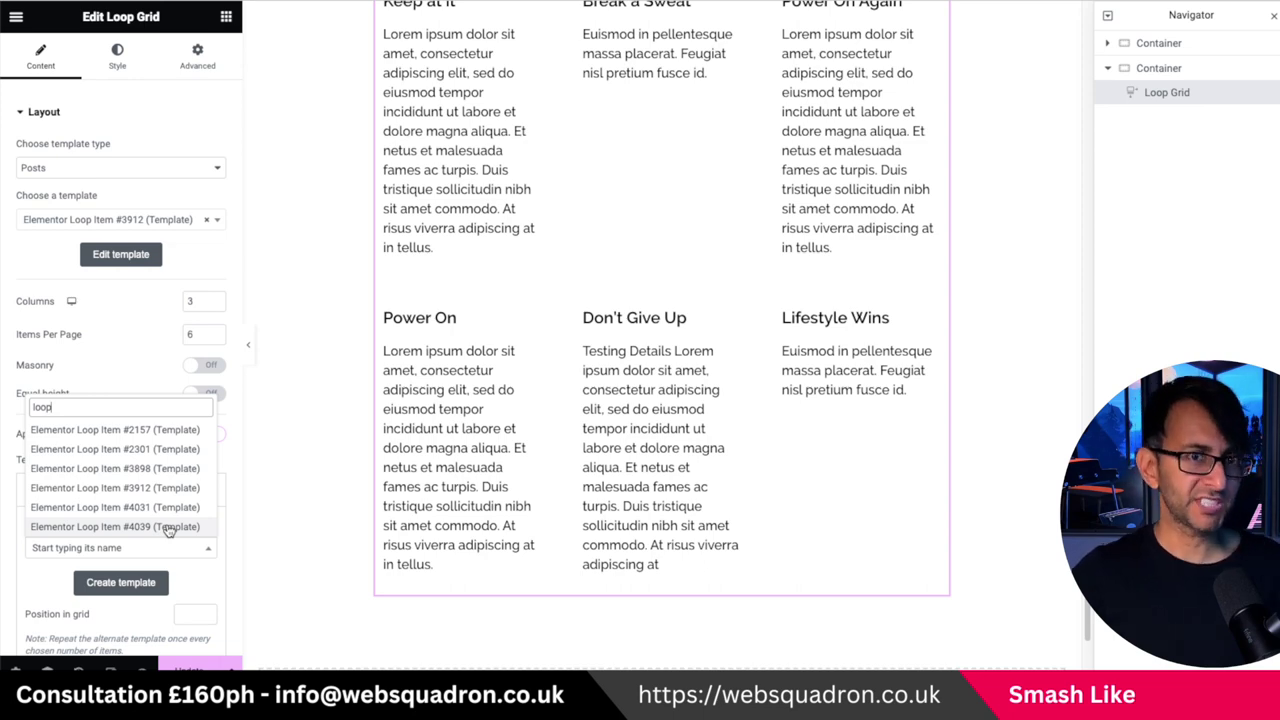
click(168, 530)
scroll(120, 450, down, 2)
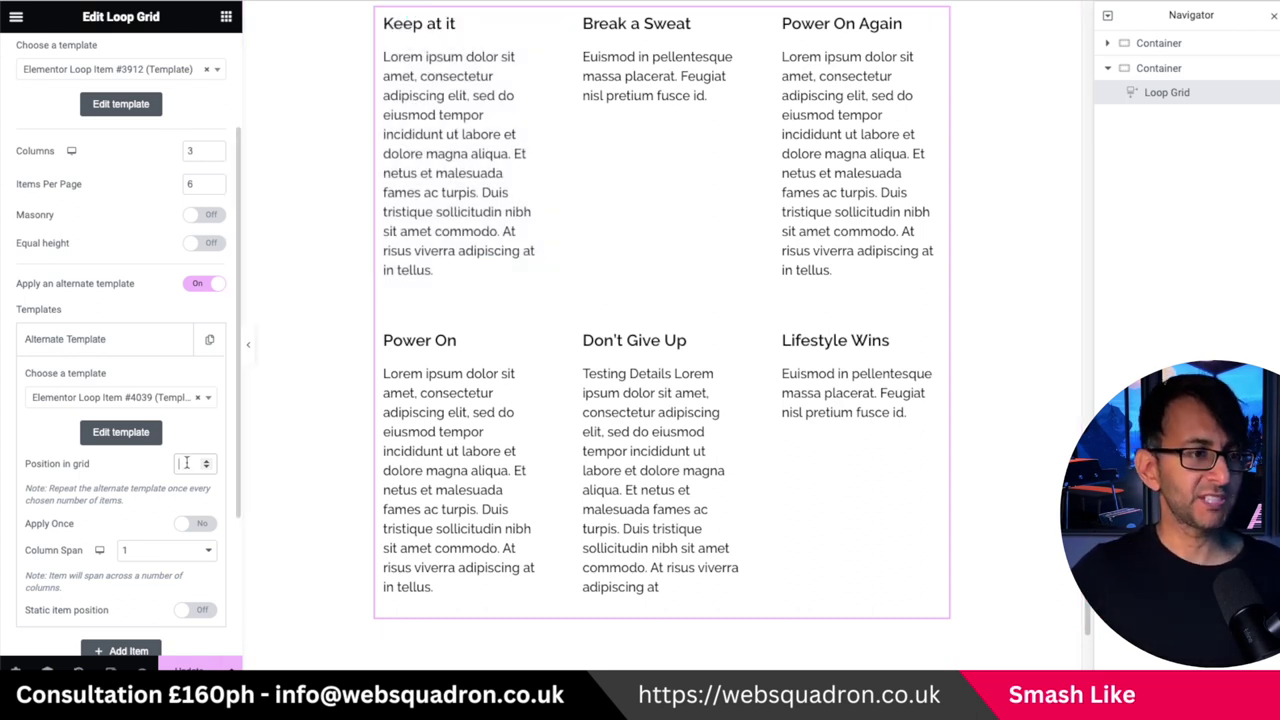
text(3)
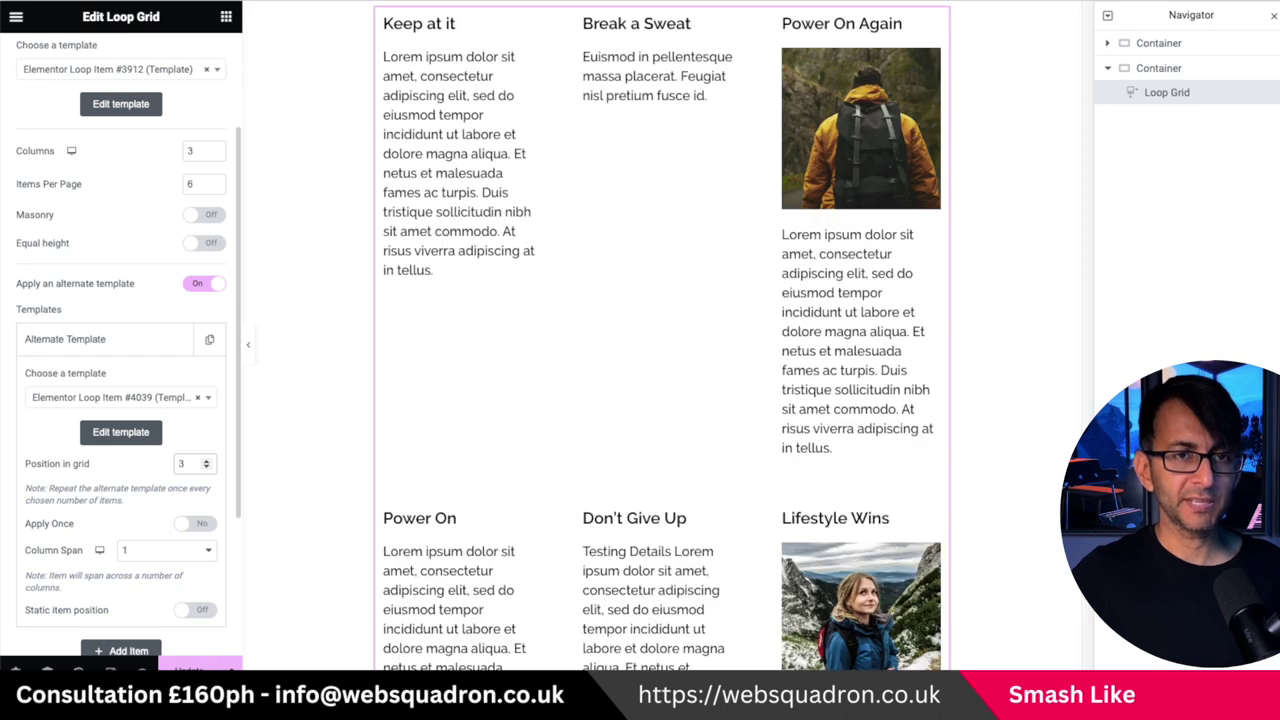
Step: Turn Apply Once on so only Power On Again shows a featured image, then check the preview
scroll(908, 294, up, 1)
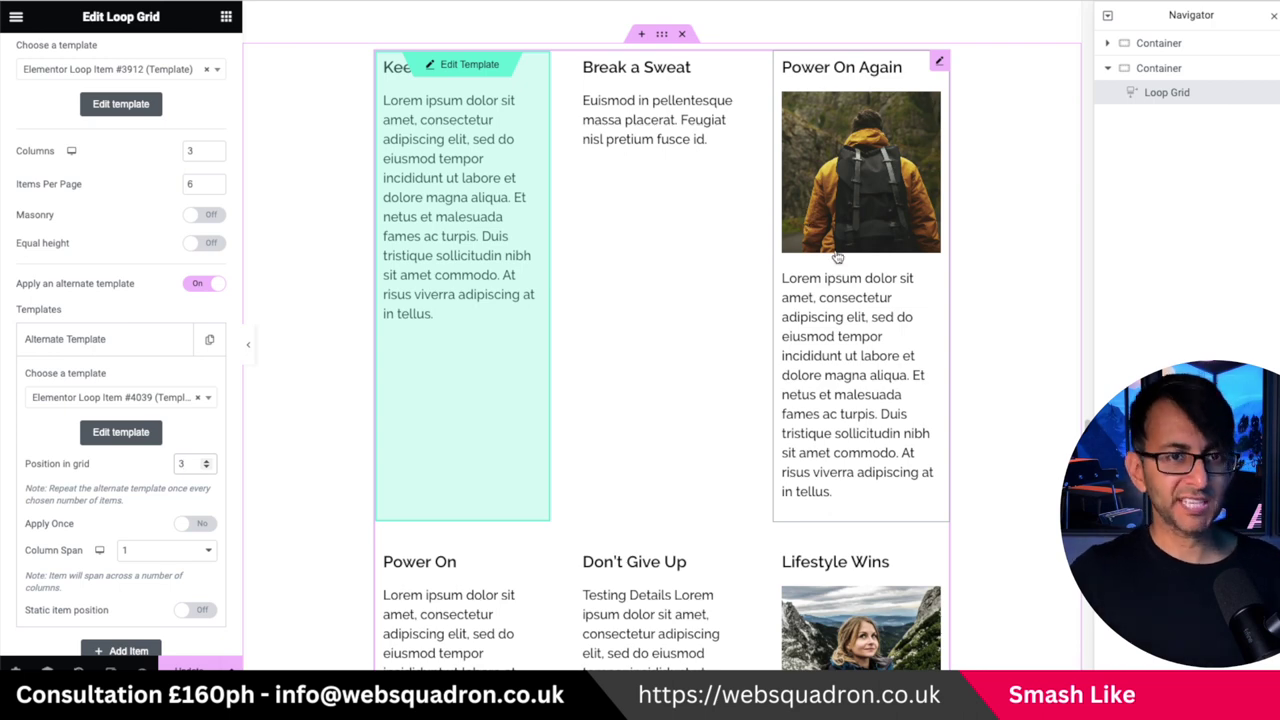
scroll(878, 274, down, 1)
scroll(878, 274, down, 2)
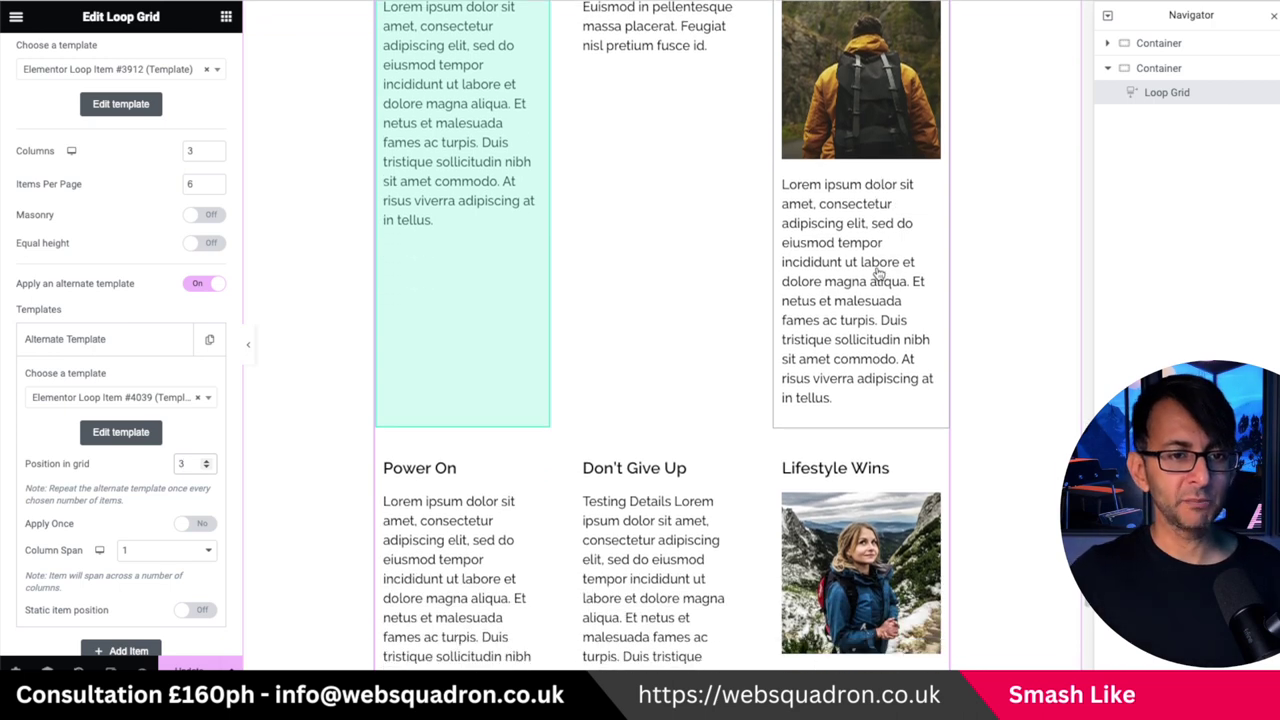
click(195, 523)
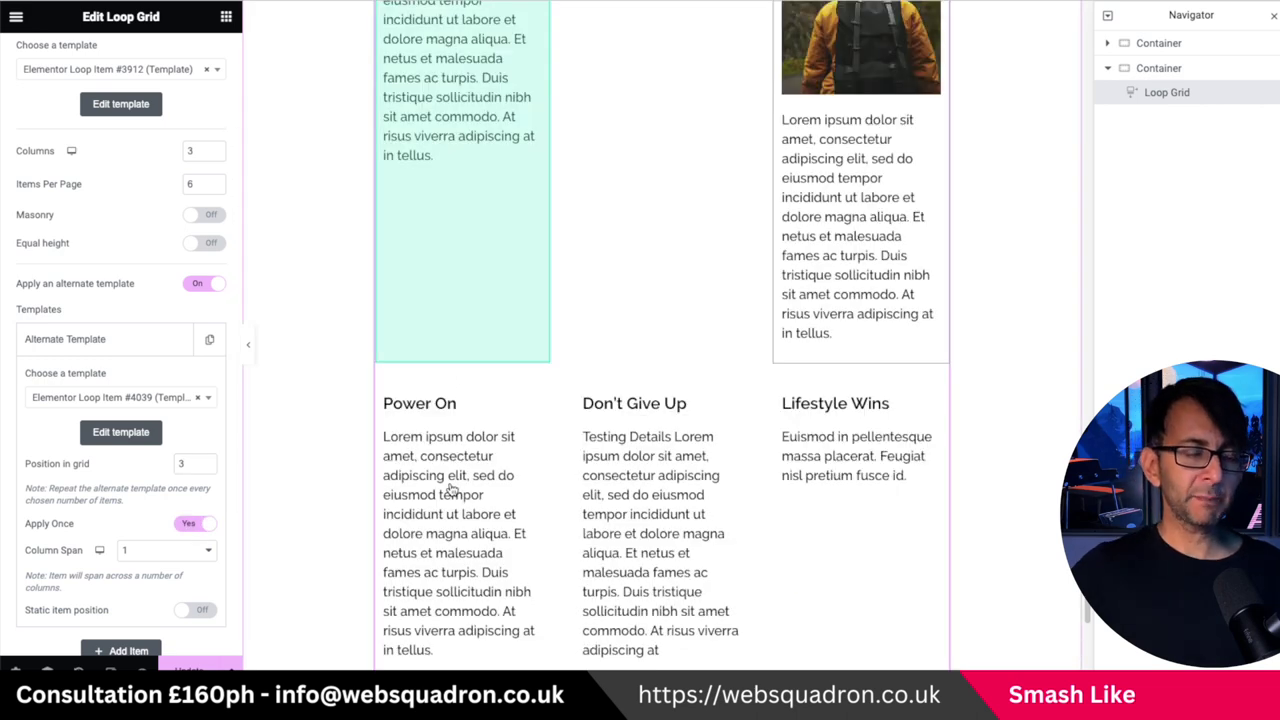
scroll(485, 482, up, 1)
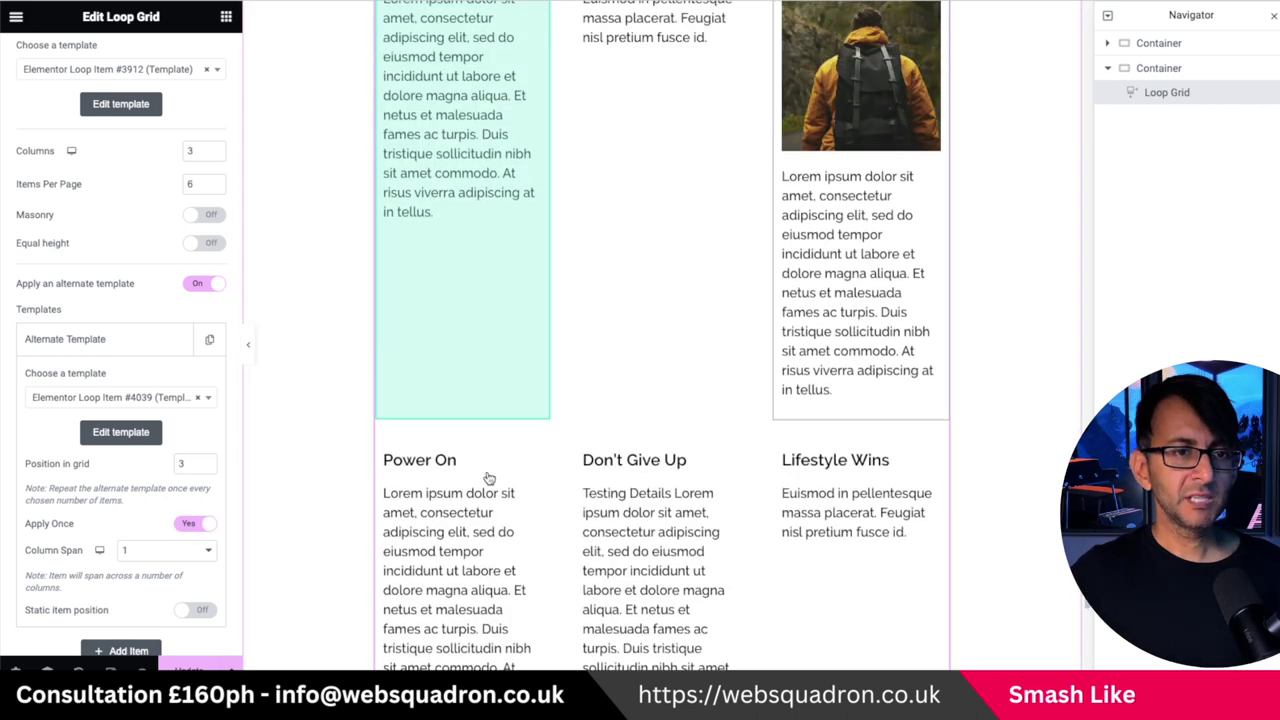
scroll(488, 479, up, 1)
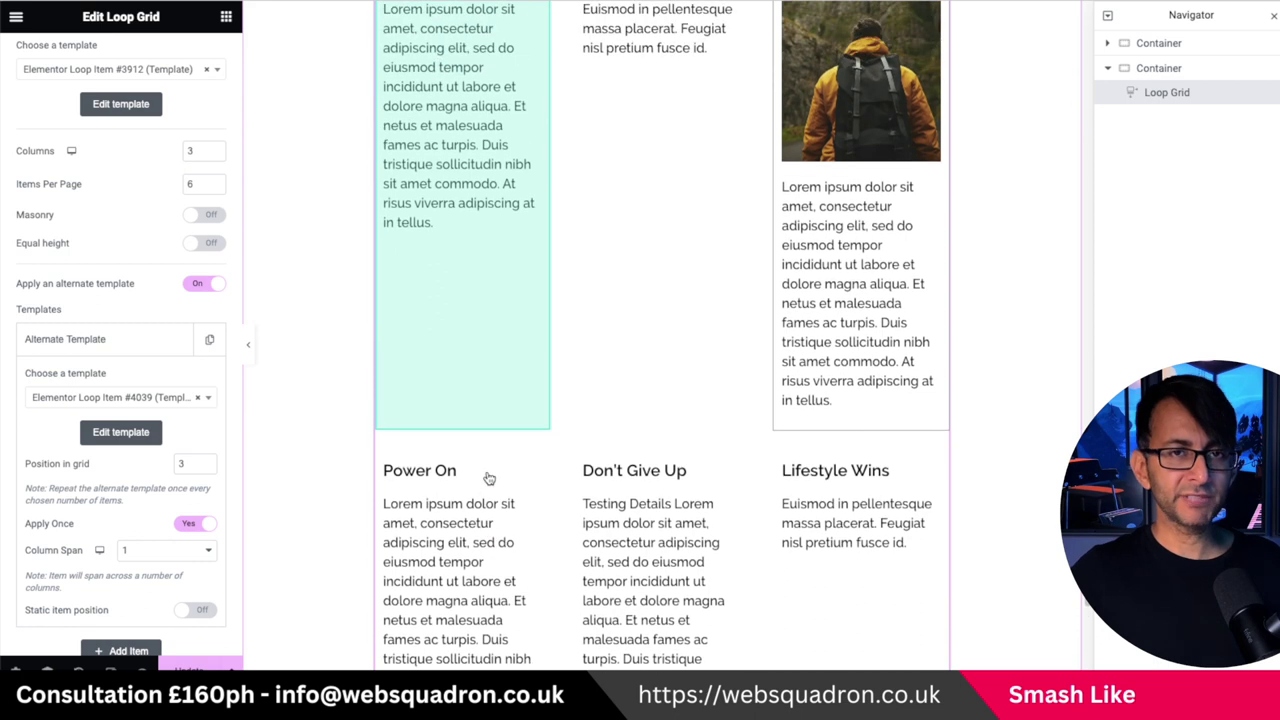
scroll(489, 479, up, 1)
scroll(489, 479, up, 1)
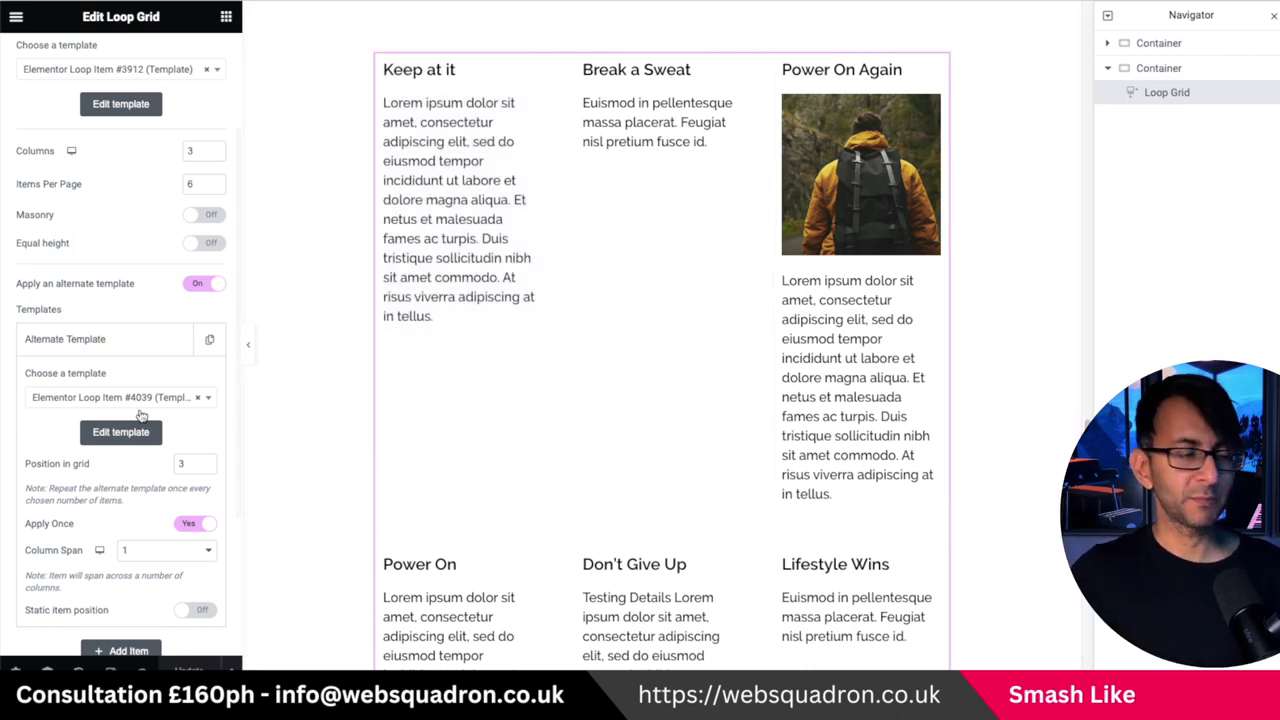
Step: Give the alternate template's featured image CSS filters of saturation 0, brightness 113 and contrast 104
click(118, 436)
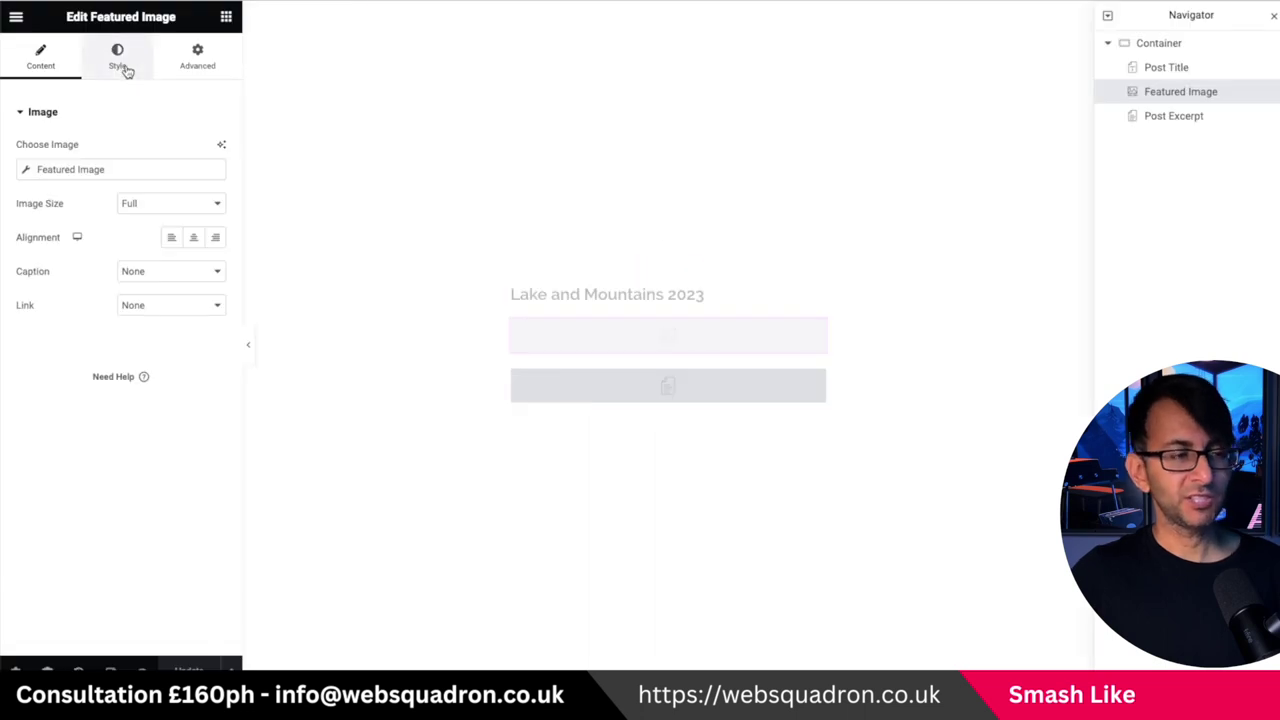
click(124, 66)
click(214, 469)
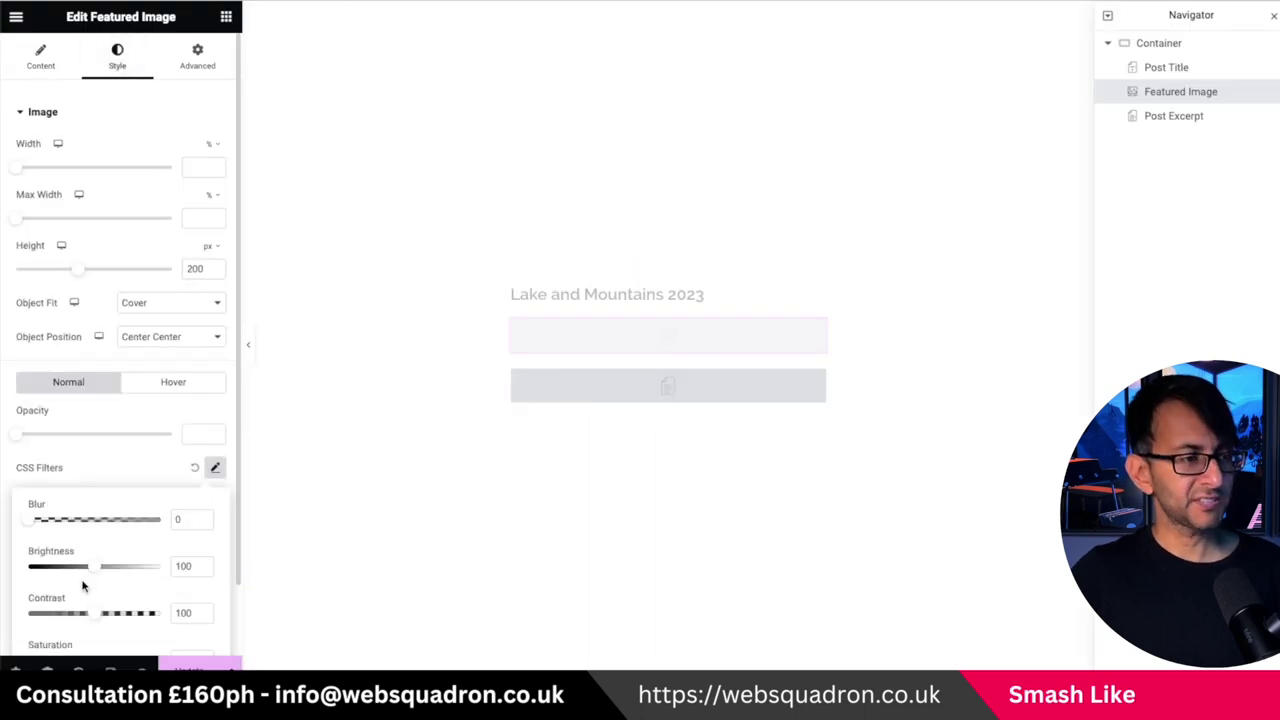
scroll(88, 585, down, 2)
drag(93, 585, 30, 583)
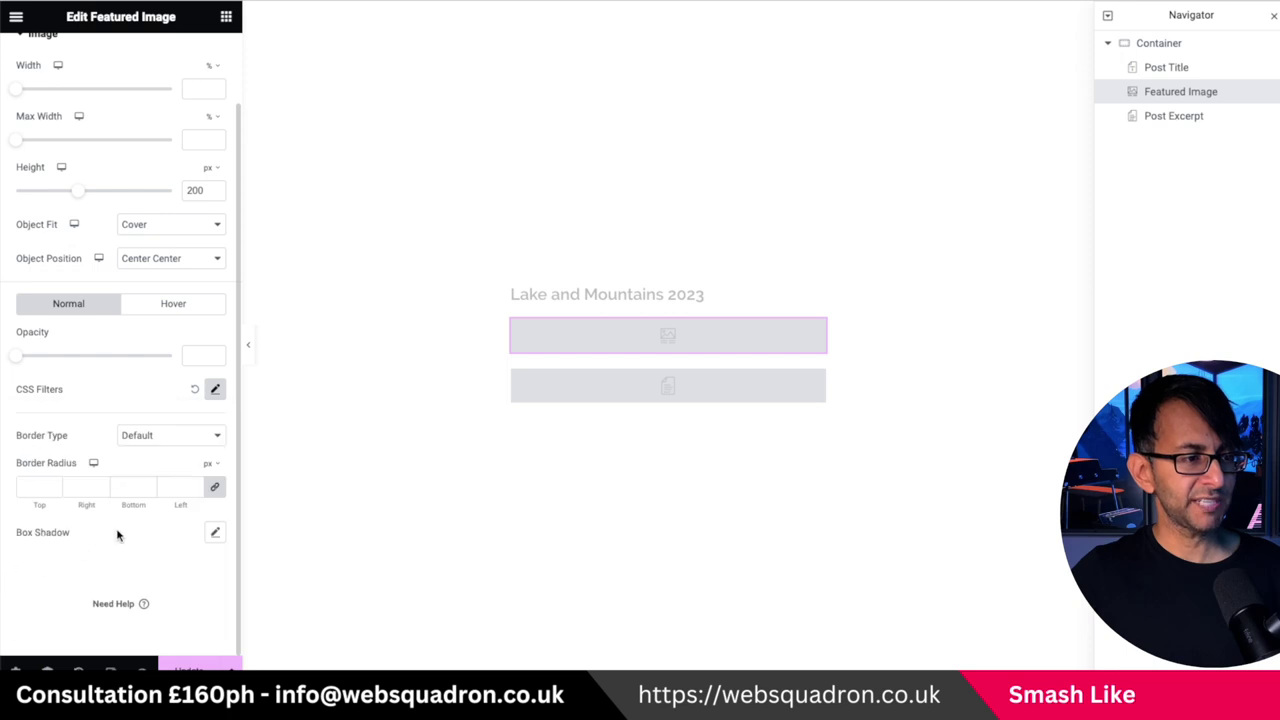
click(214, 389)
drag(94, 488, 104, 491)
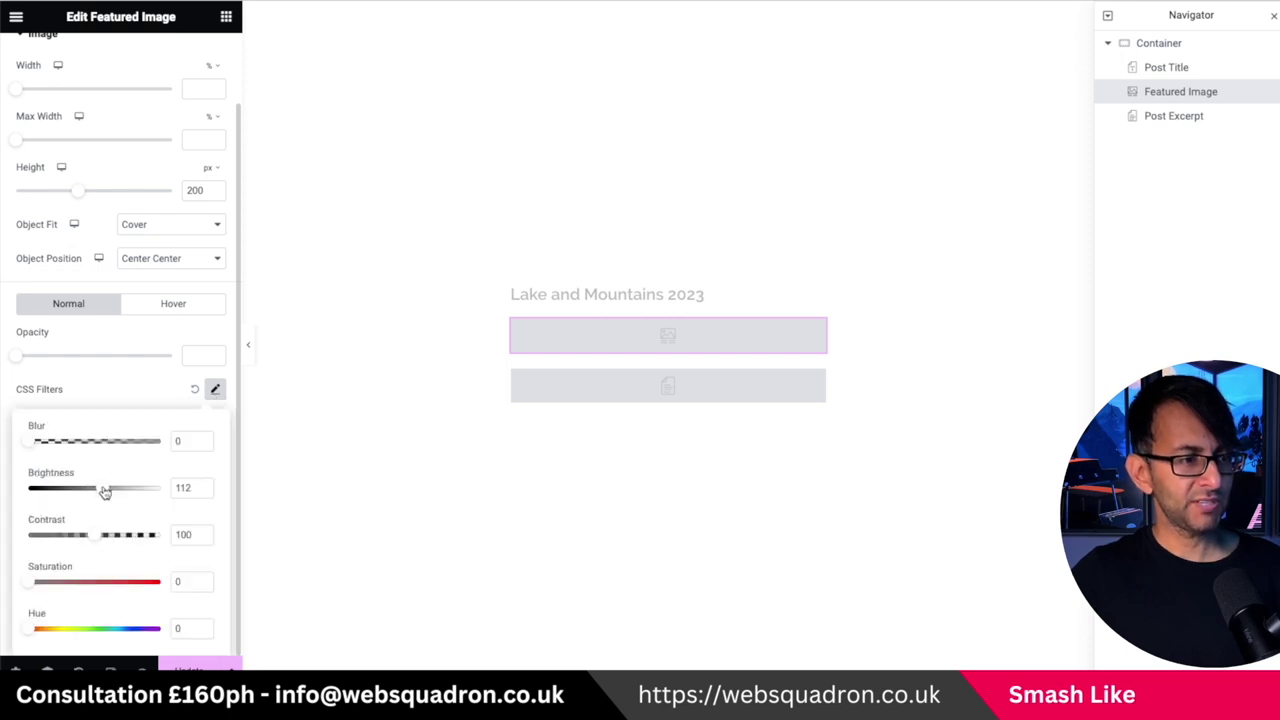
drag(99, 535, 100, 538)
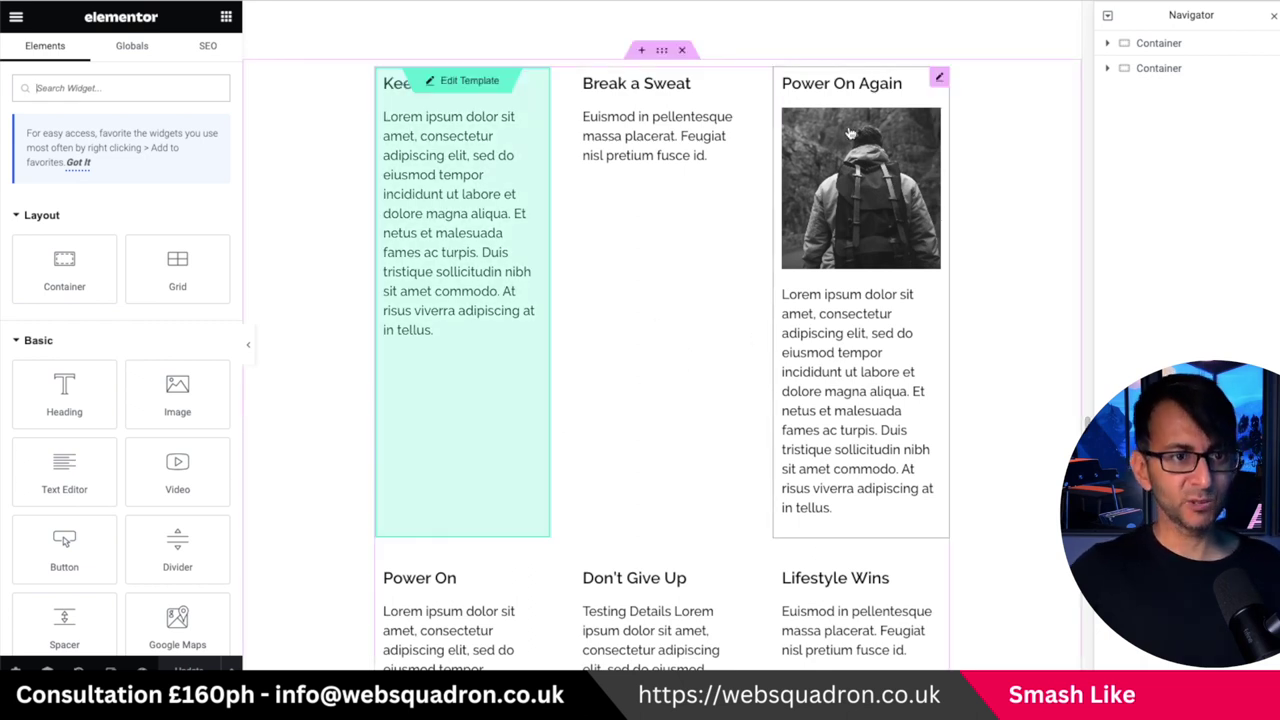
Step: Select the Loop Grid, switch on Masonry layout and increase the number of posts per page
click(1107, 69)
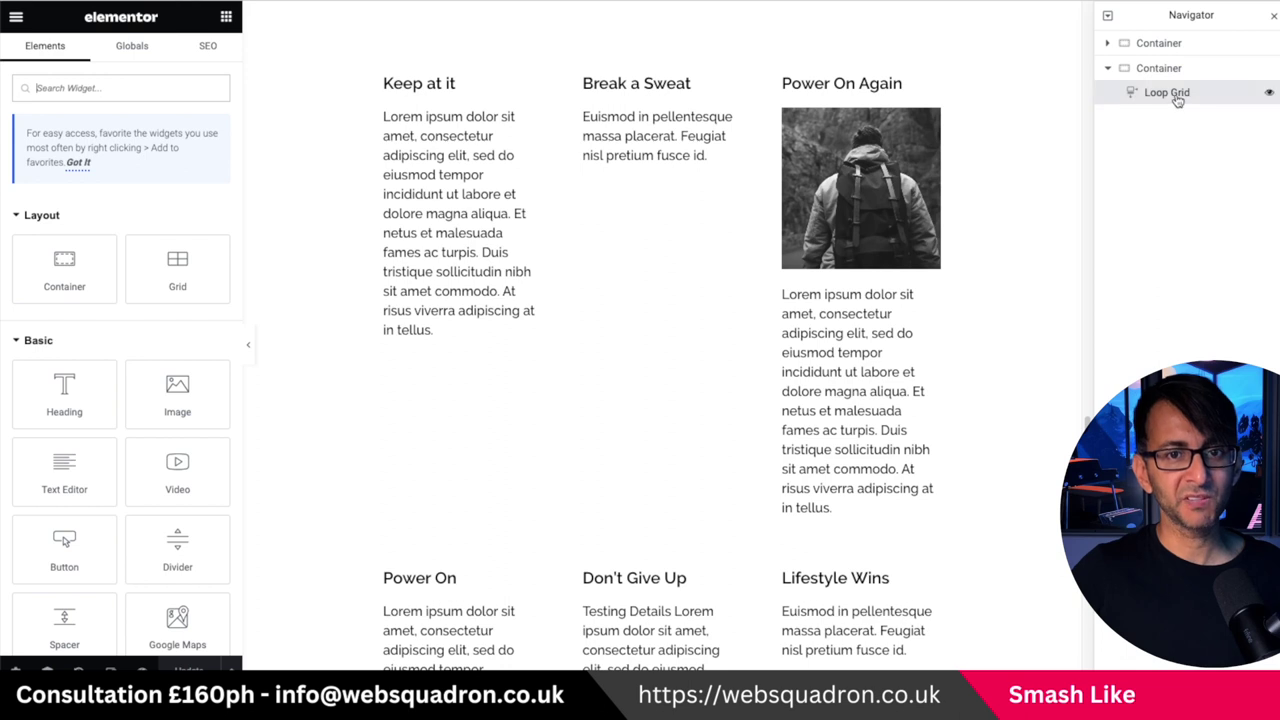
click(1172, 93)
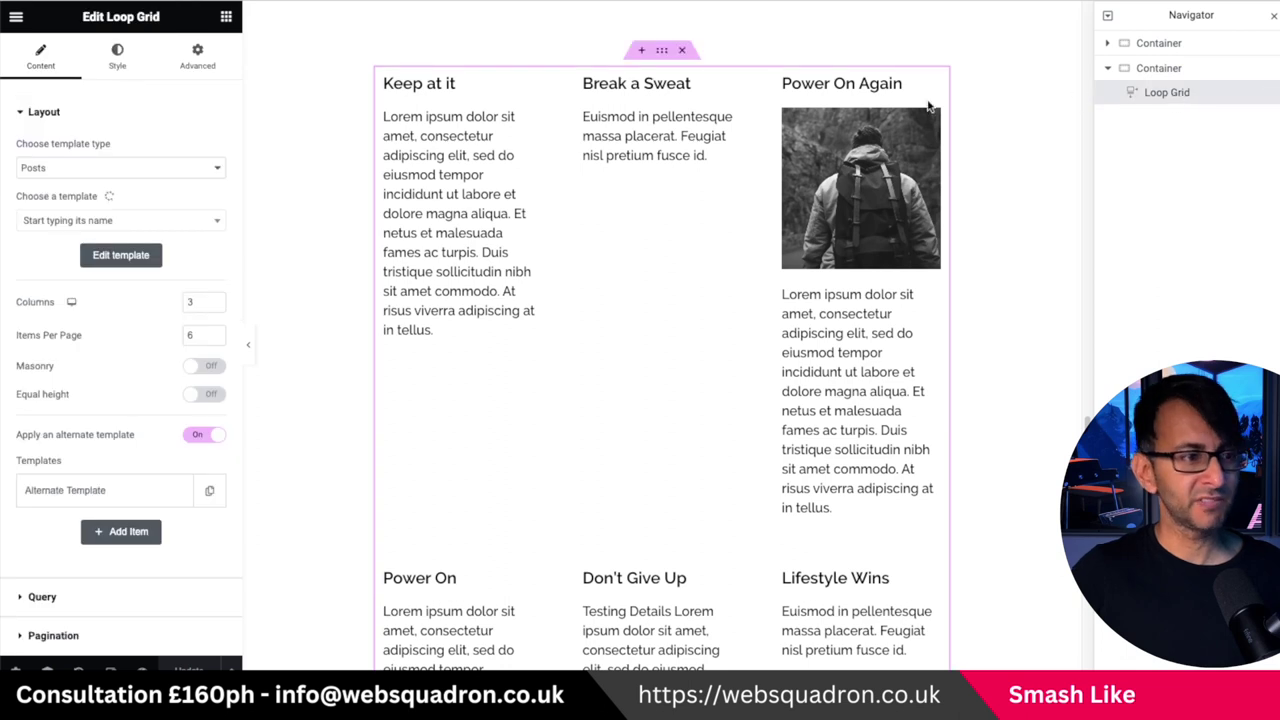
click(206, 366)
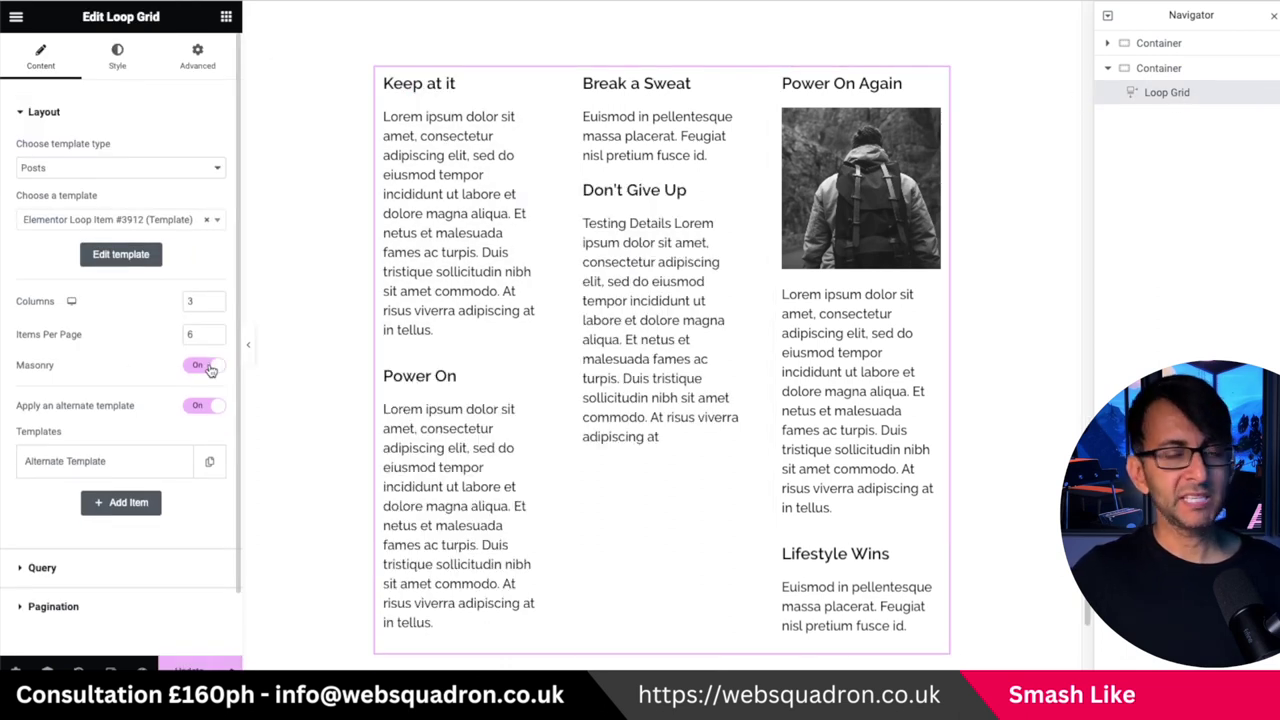
click(213, 334)
click(213, 334)
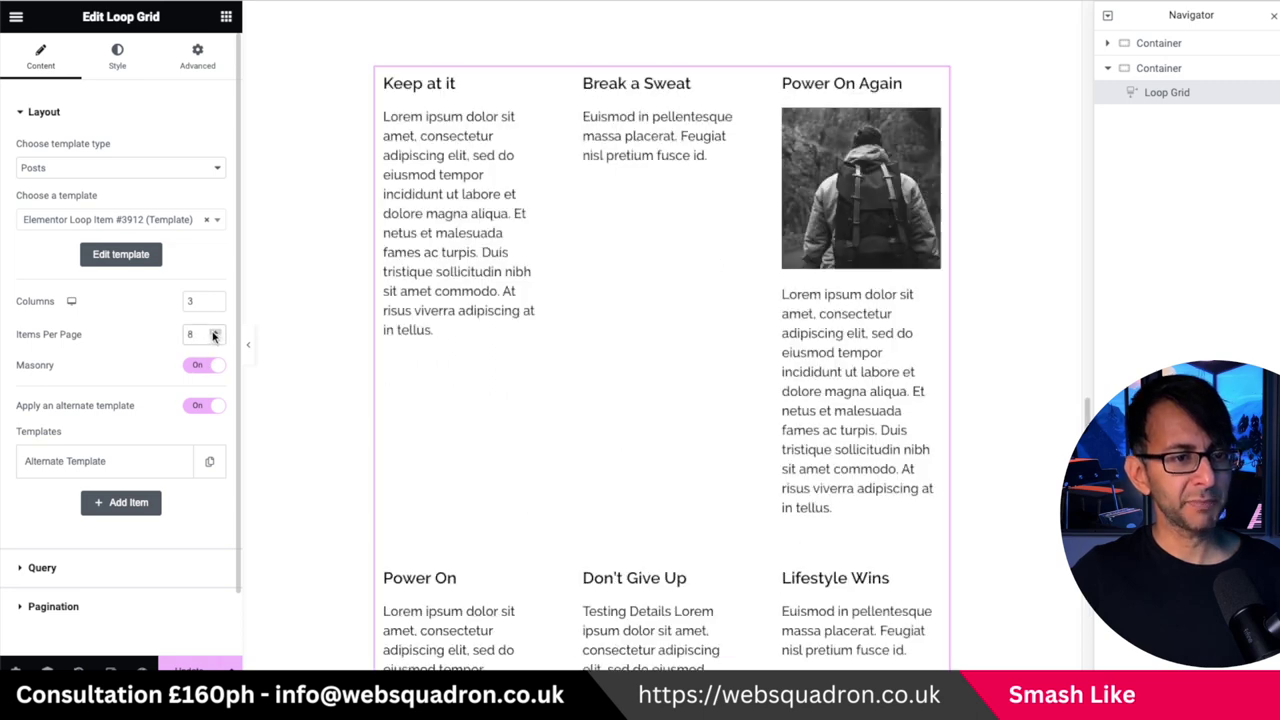
click(213, 334)
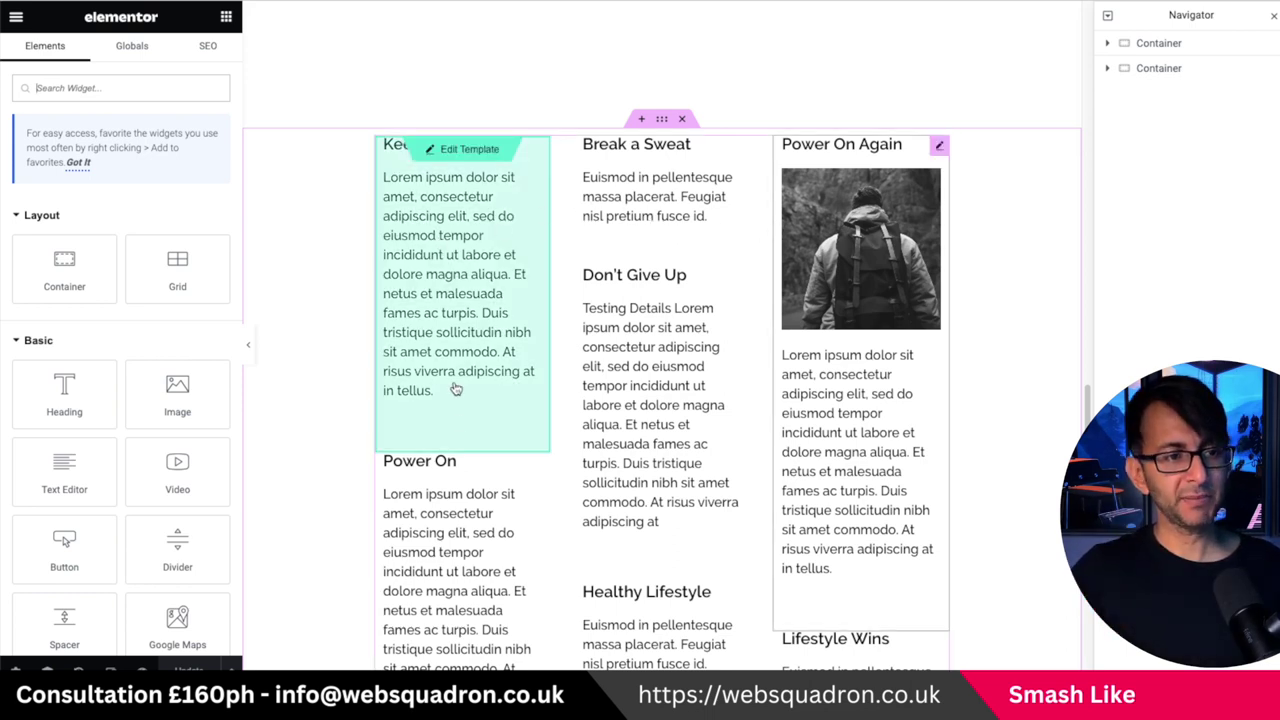
click(450, 440)
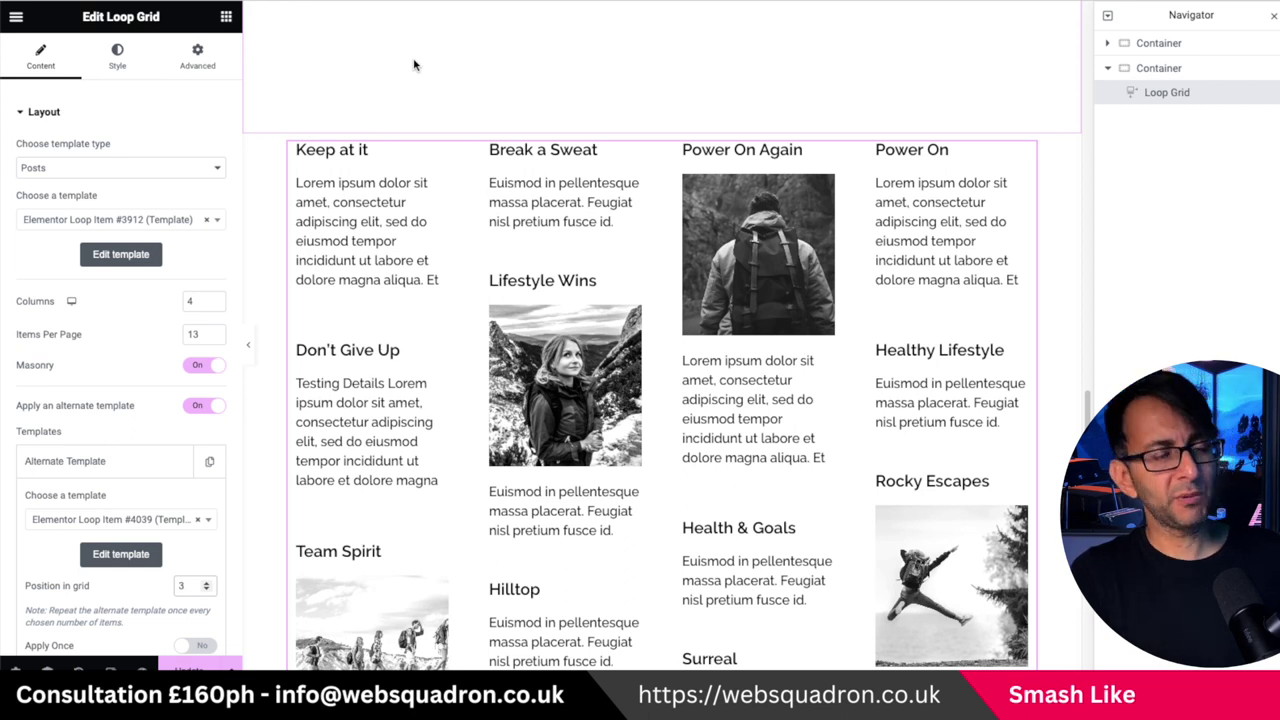